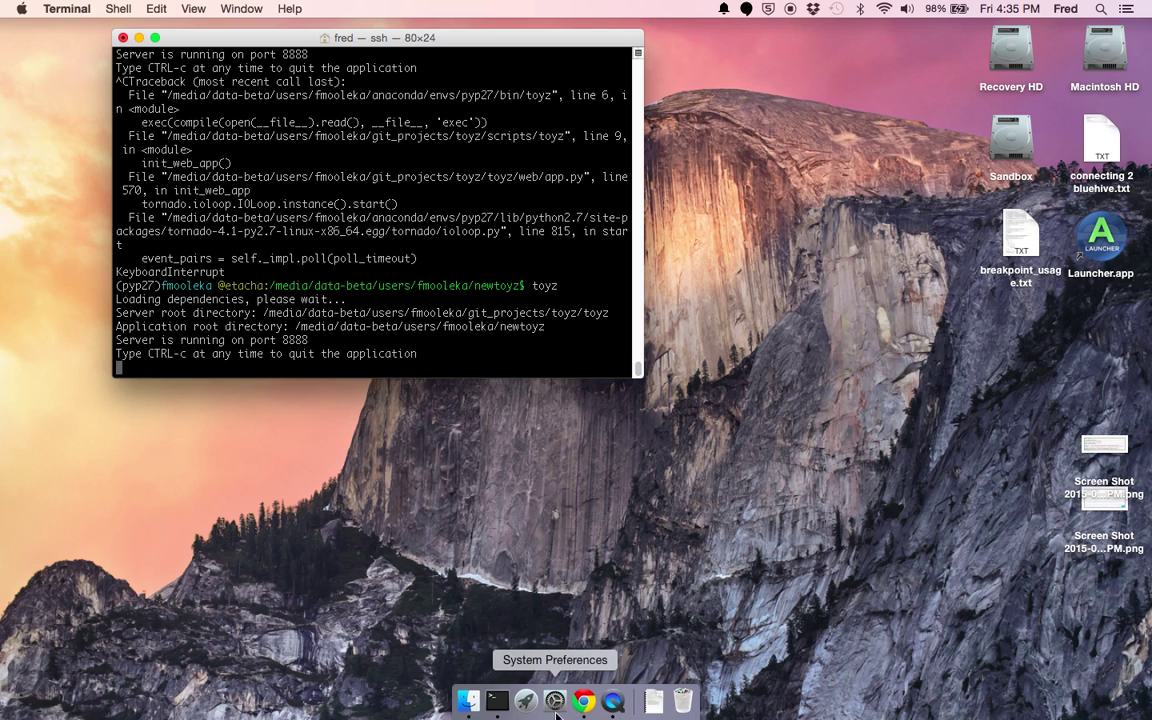
Switch to Chrome and open the Toyz workspace at localhost:8888/workspace/
click(586, 703)
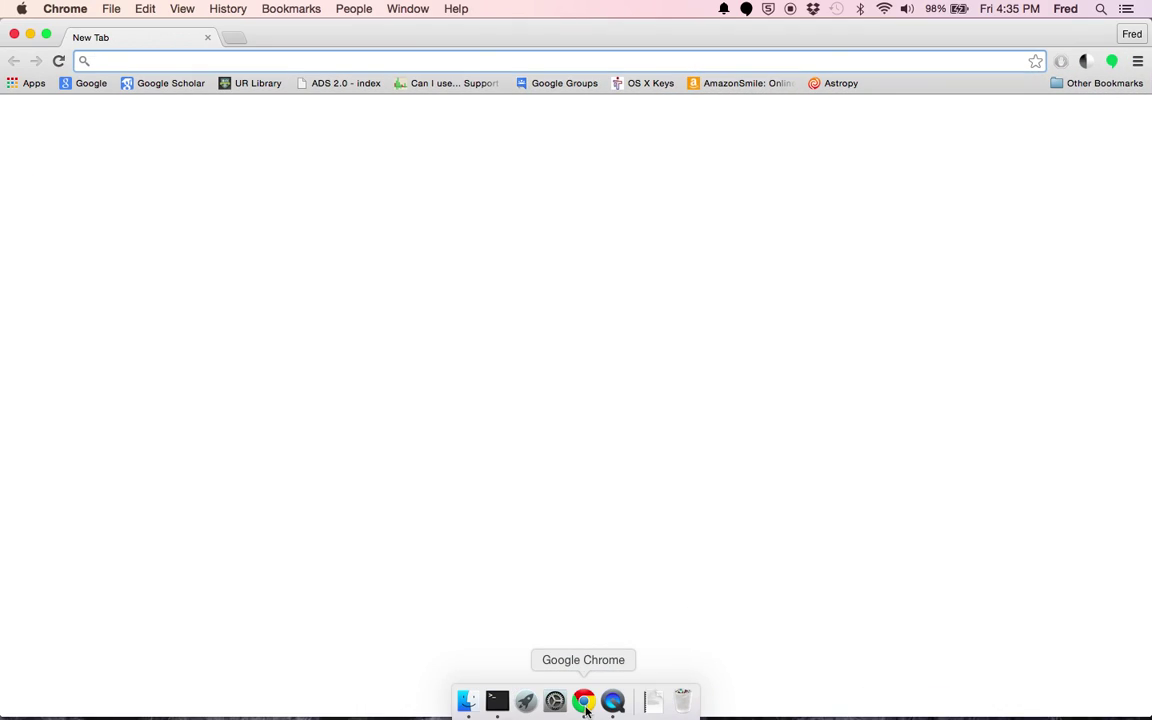
text(lo)
key(Down)
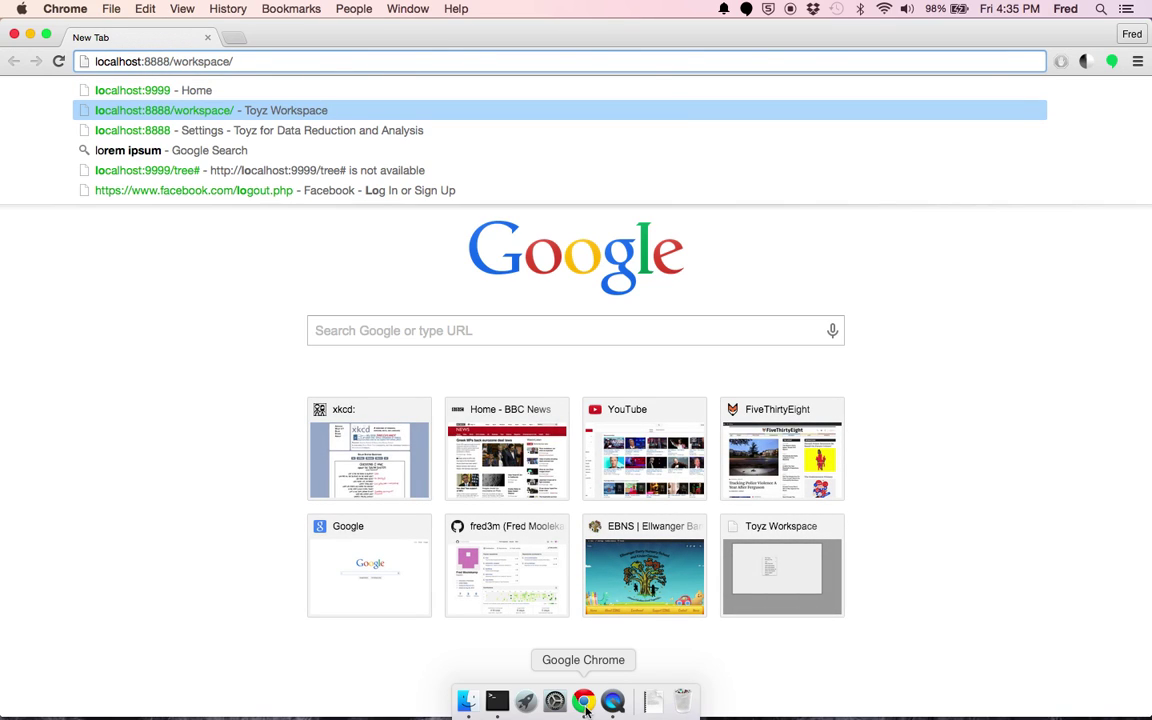
key(Return)
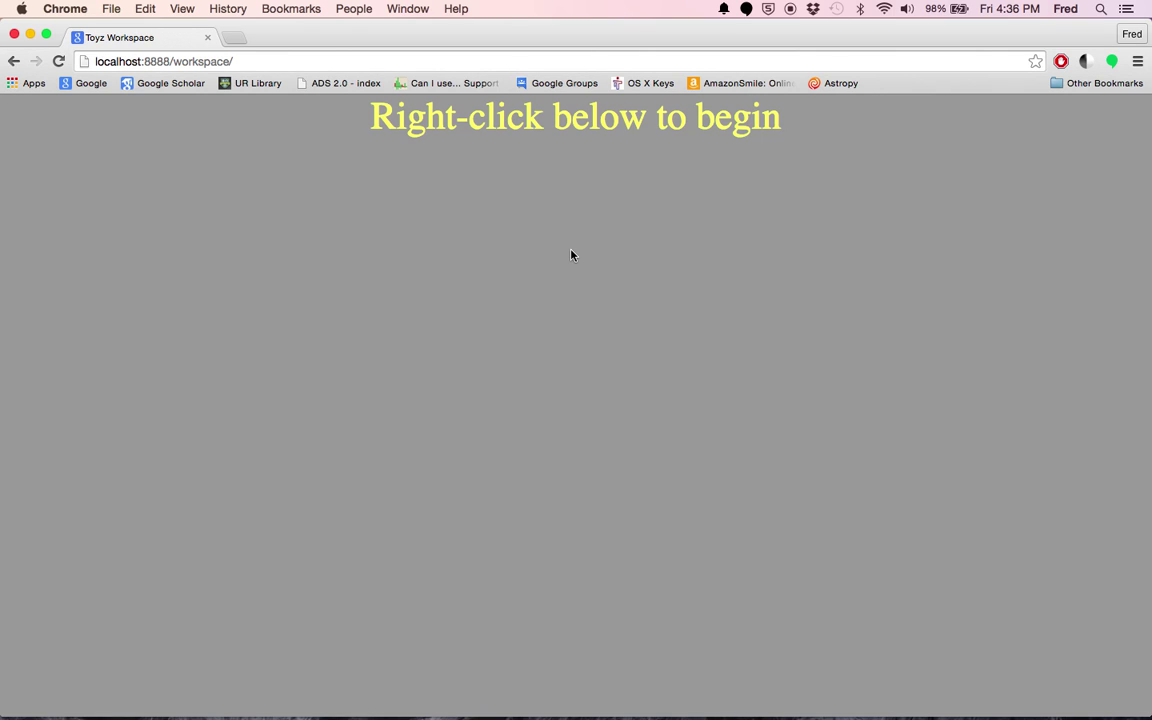
Add a new tile at the workspace's upper-left corner and enlarge it to fill nearly the whole workspace
right_click(530, 251)
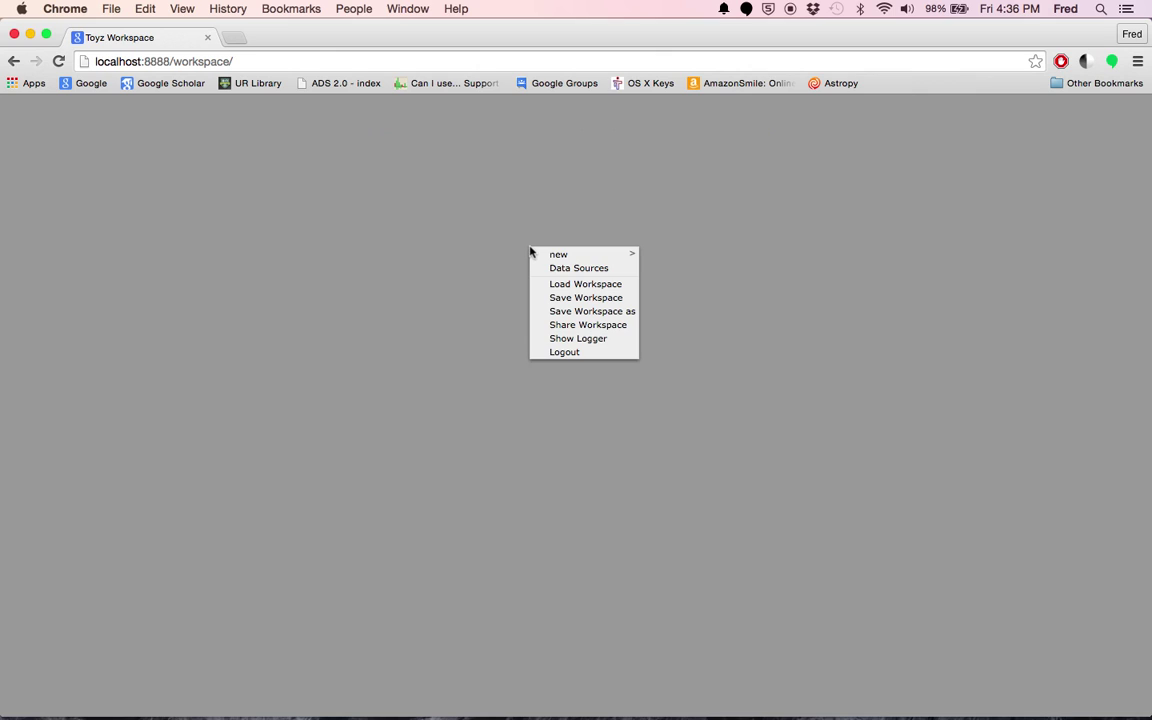
mouse_move(578, 255)
click(651, 255)
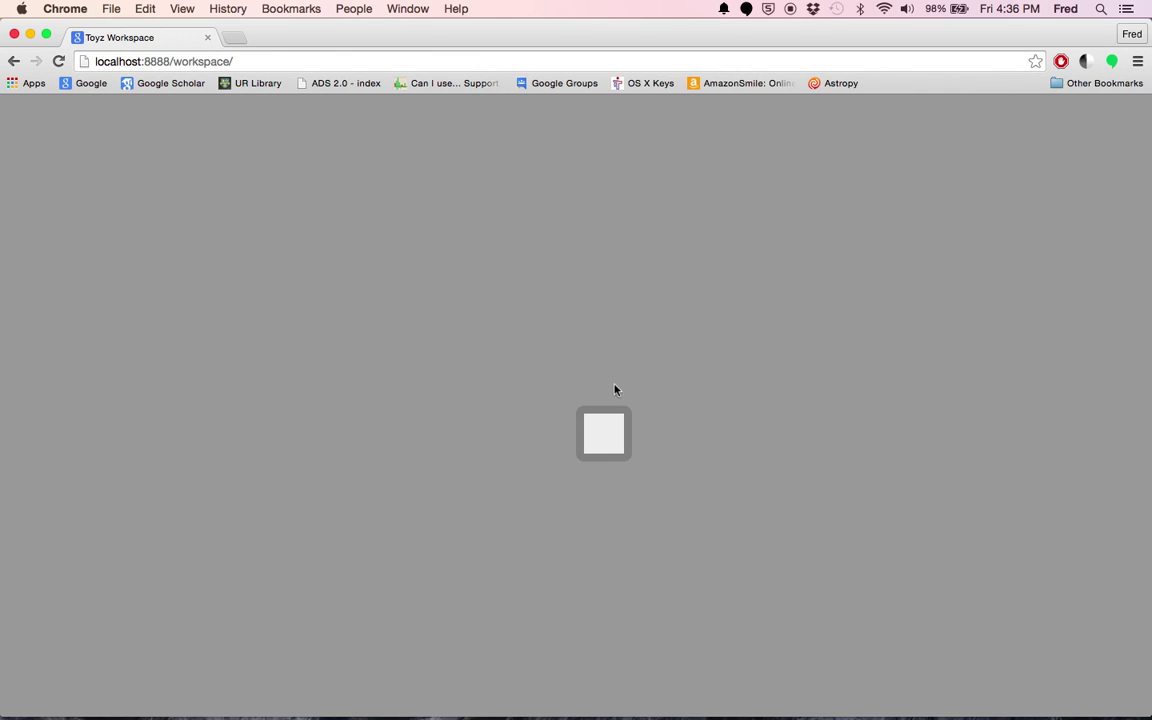
drag(603, 418, 31, 82)
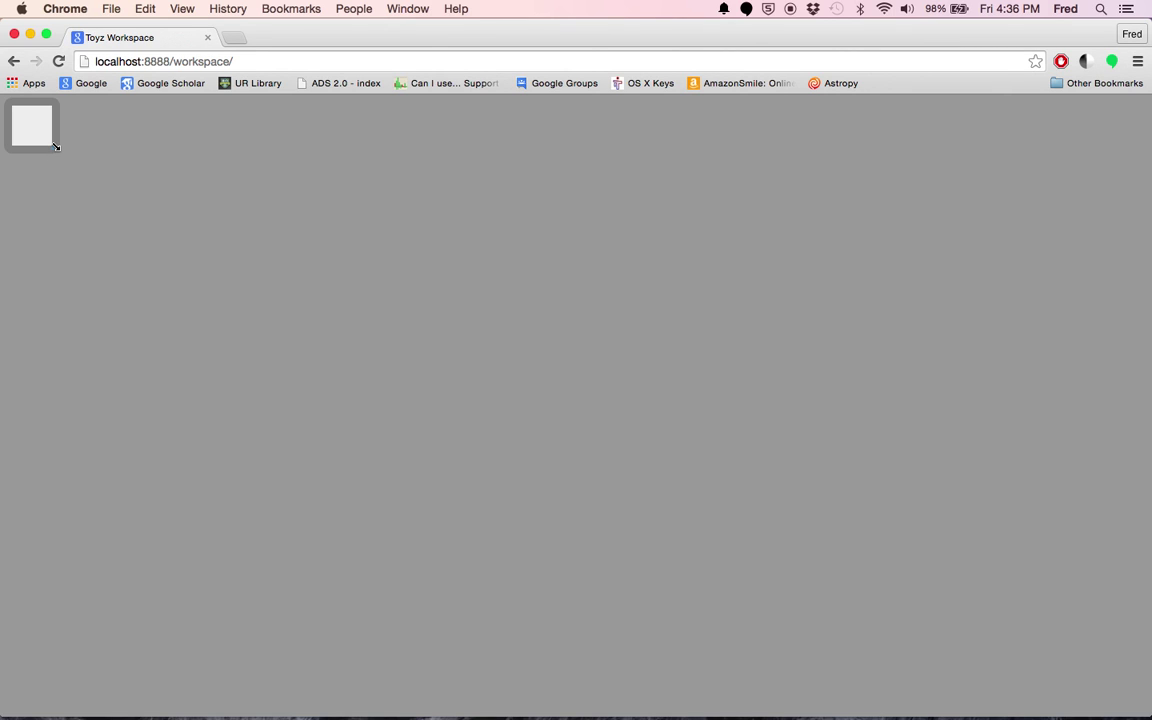
drag(55, 147, 1147, 700)
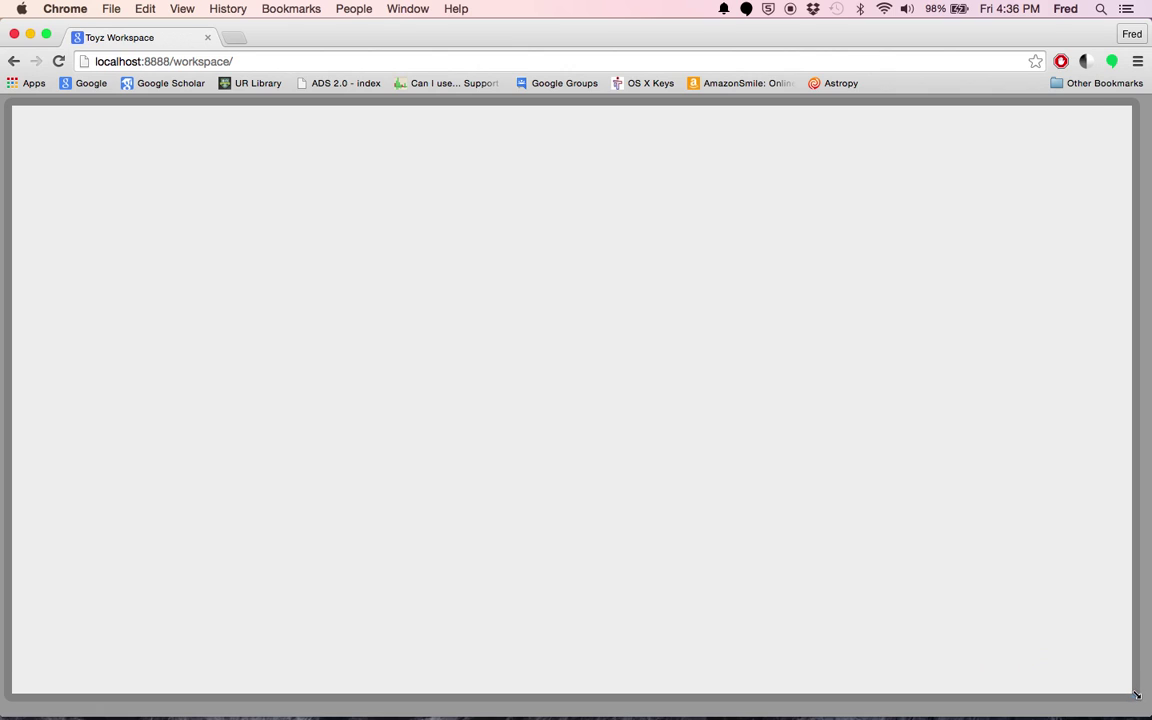
Set the tile's type to Astro Viewer
right_click(544, 230)
mouse_move(590, 233)
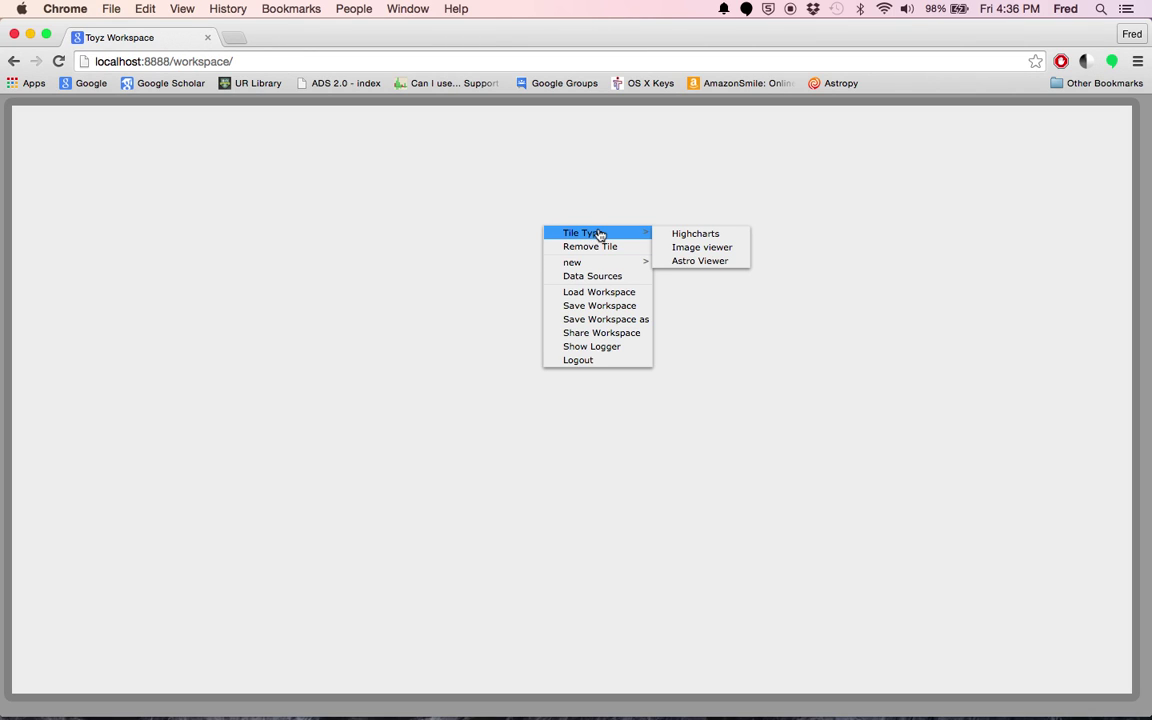
click(695, 262)
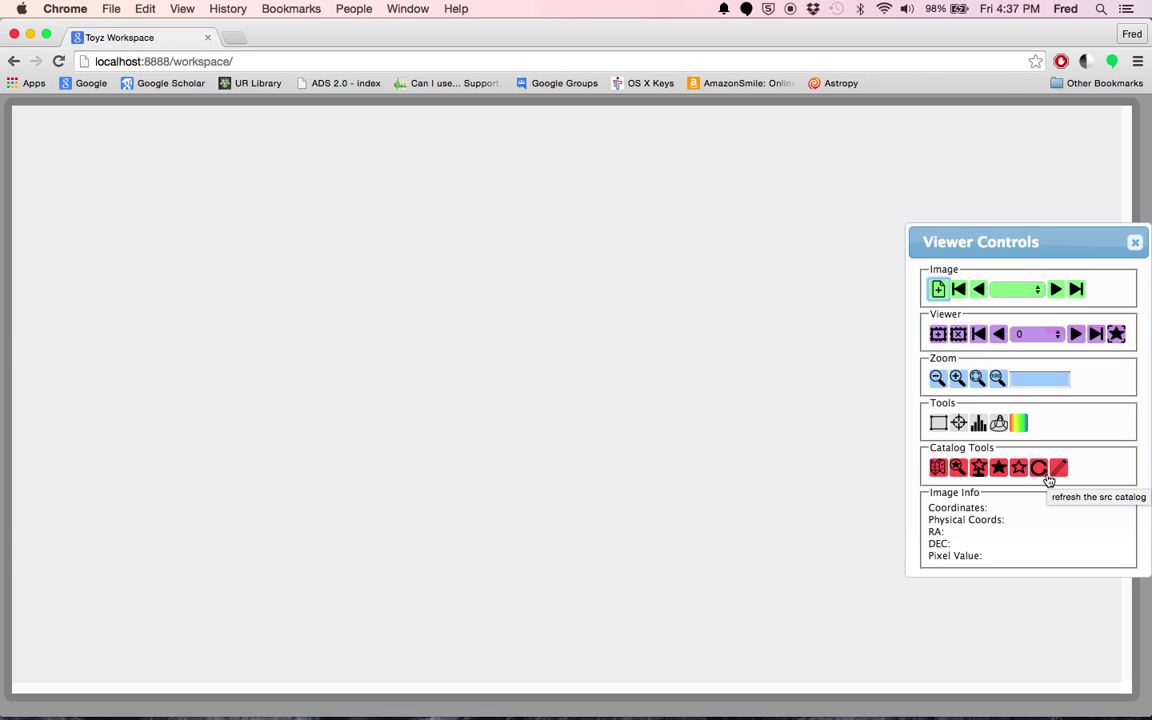
Start opening an image in the viewer with the viewer type set to large image
click(939, 289)
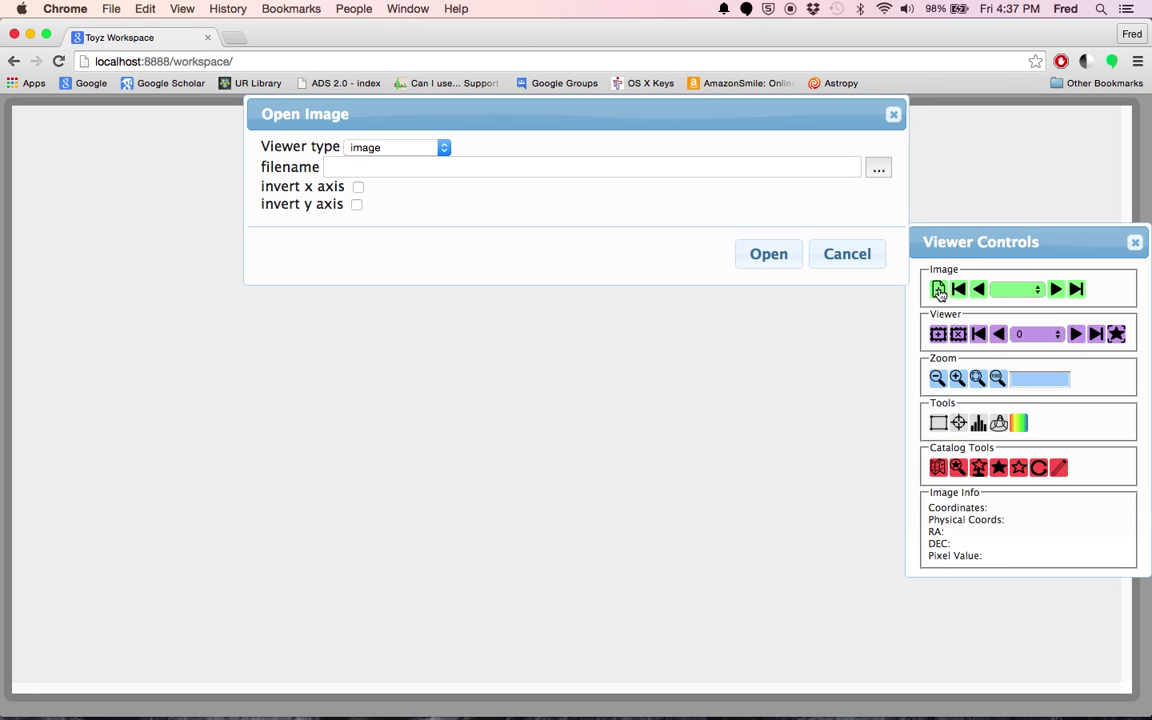
click(444, 147)
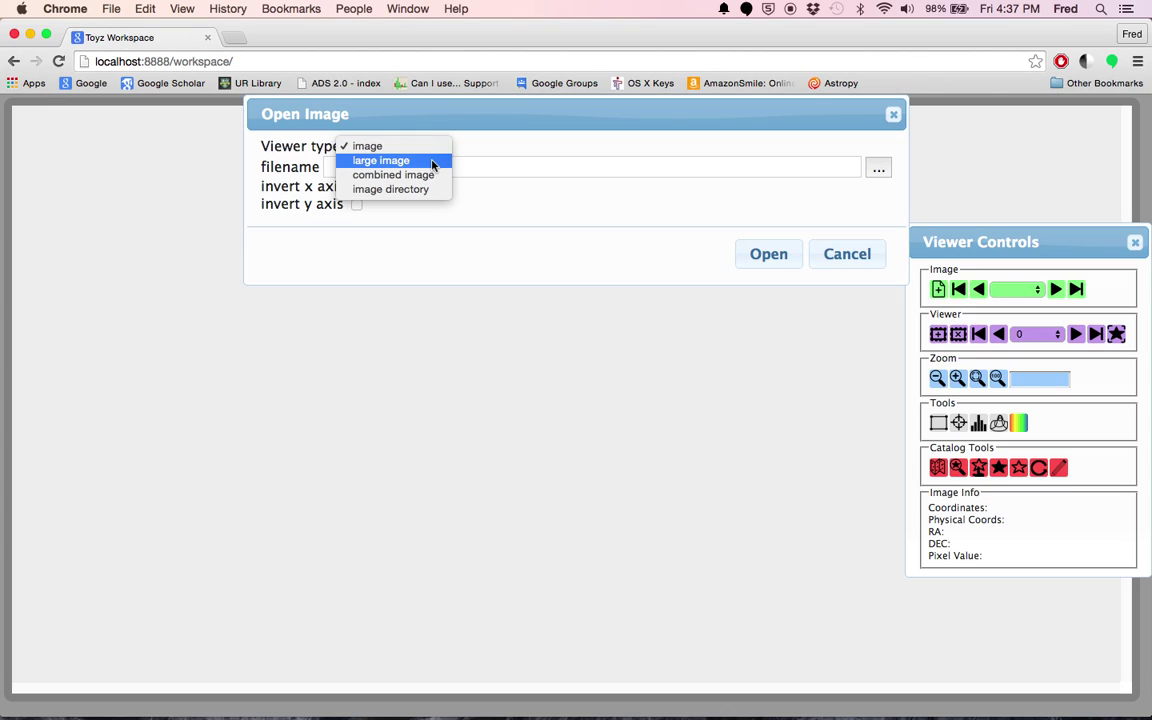
click(432, 162)
click(441, 148)
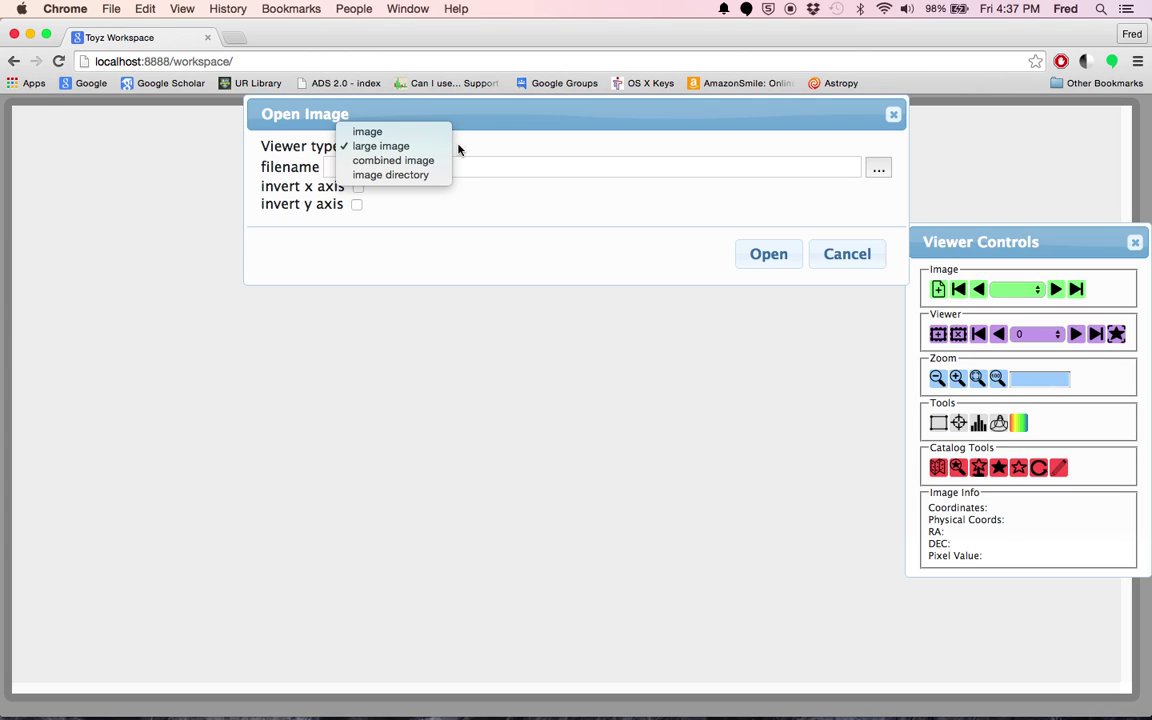
click(459, 149)
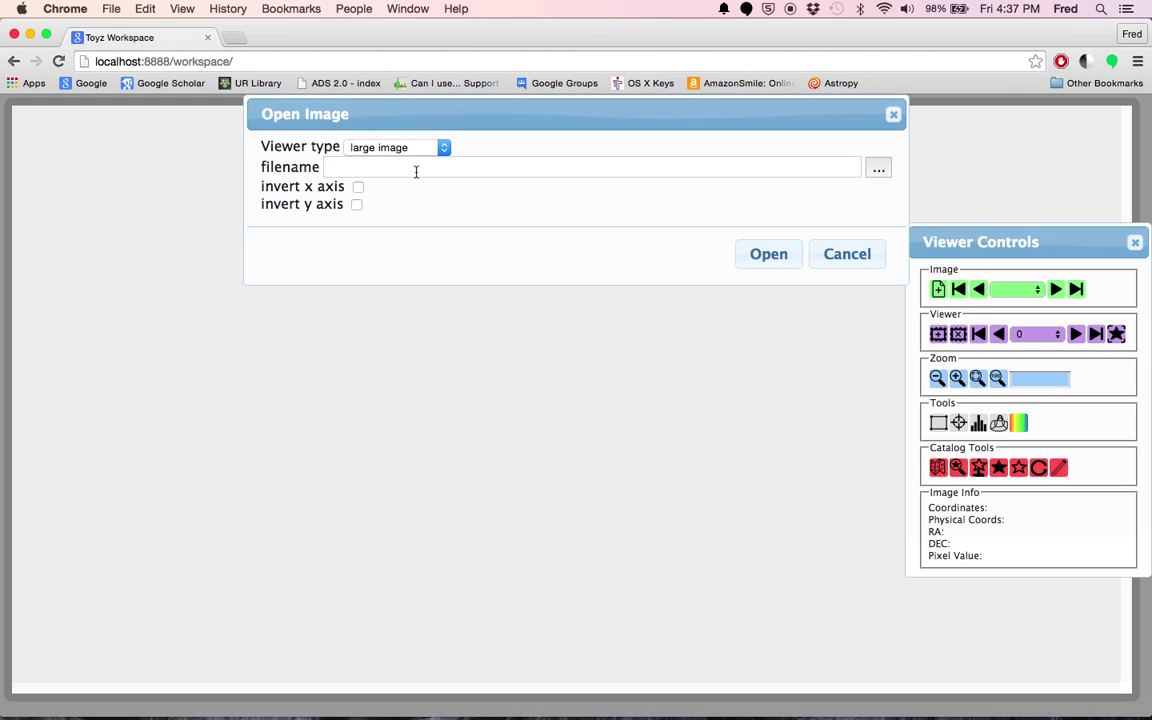
Load the image F100-i-200-2013-05-29.fits from the stacks folder of the decam shortcut
click(880, 171)
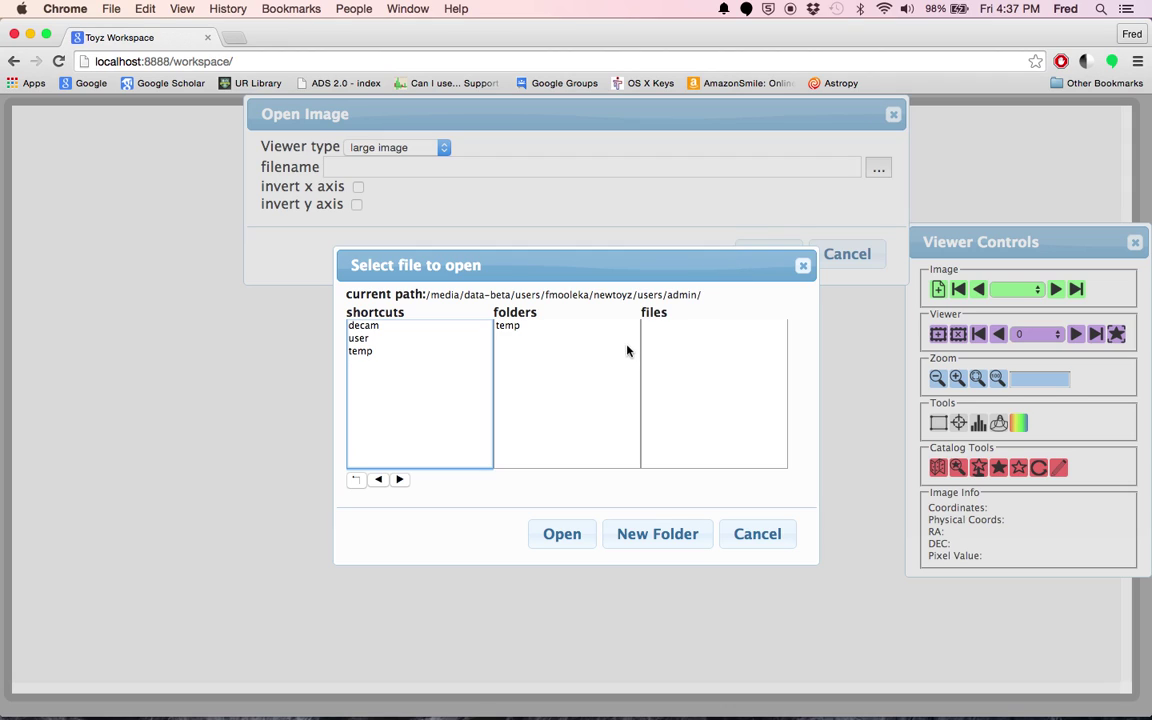
click(370, 330)
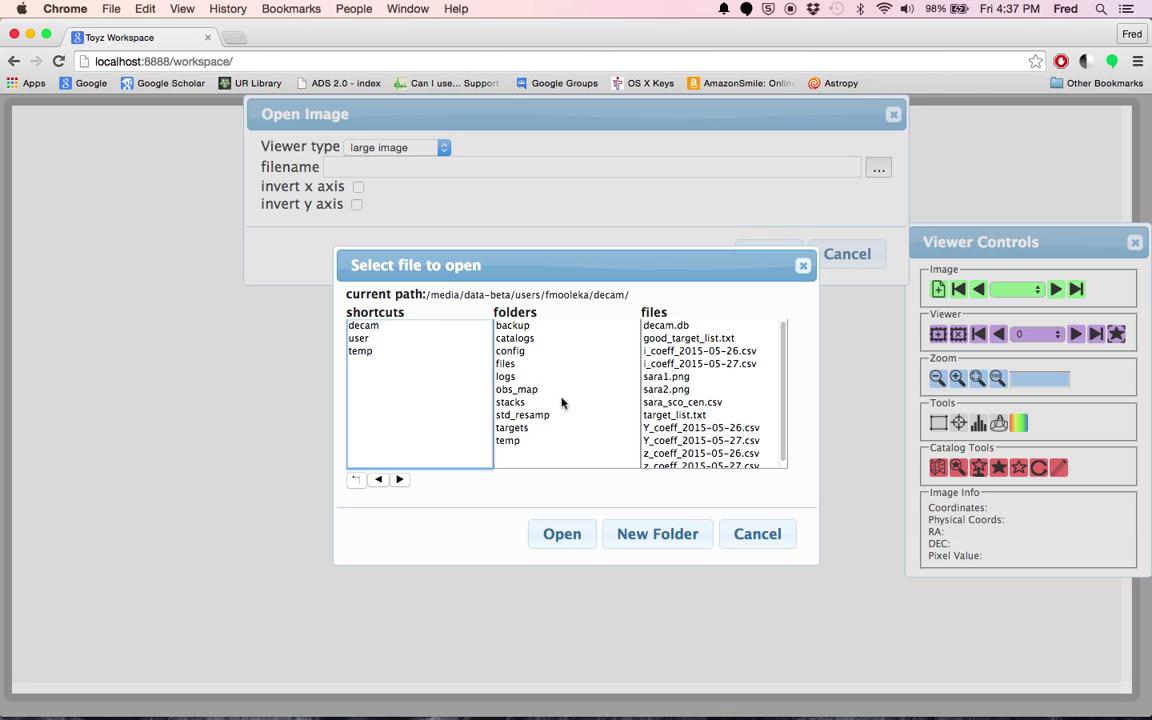
click(509, 402)
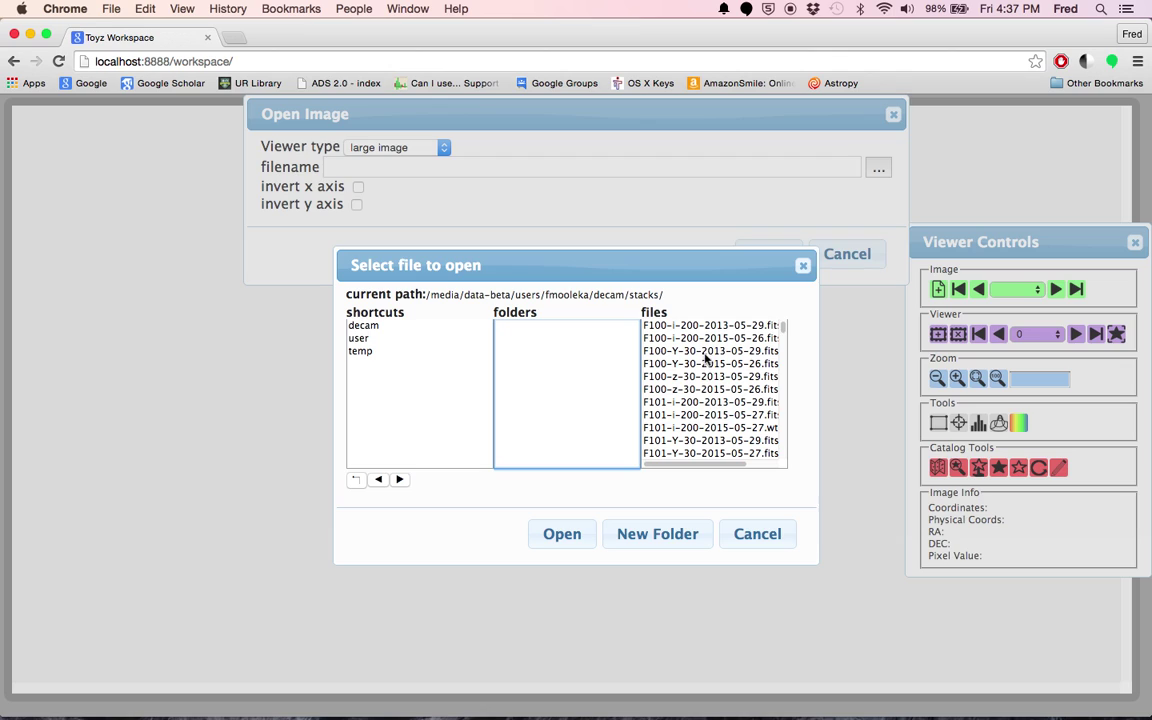
click(694, 325)
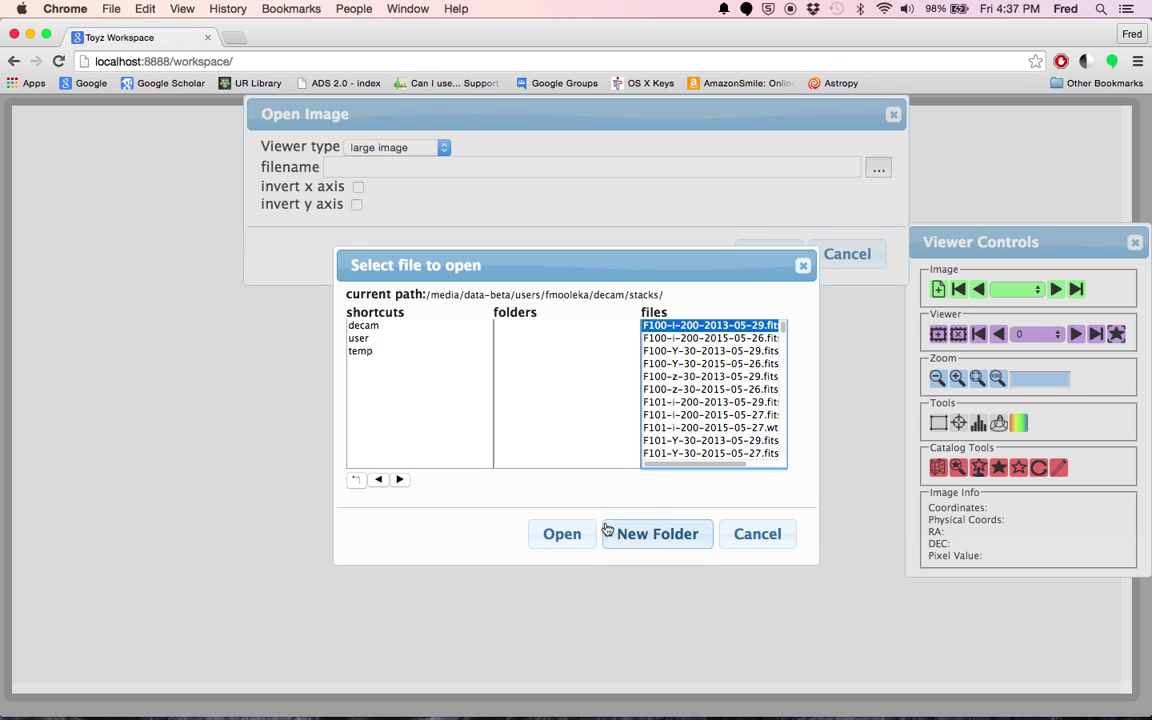
click(556, 534)
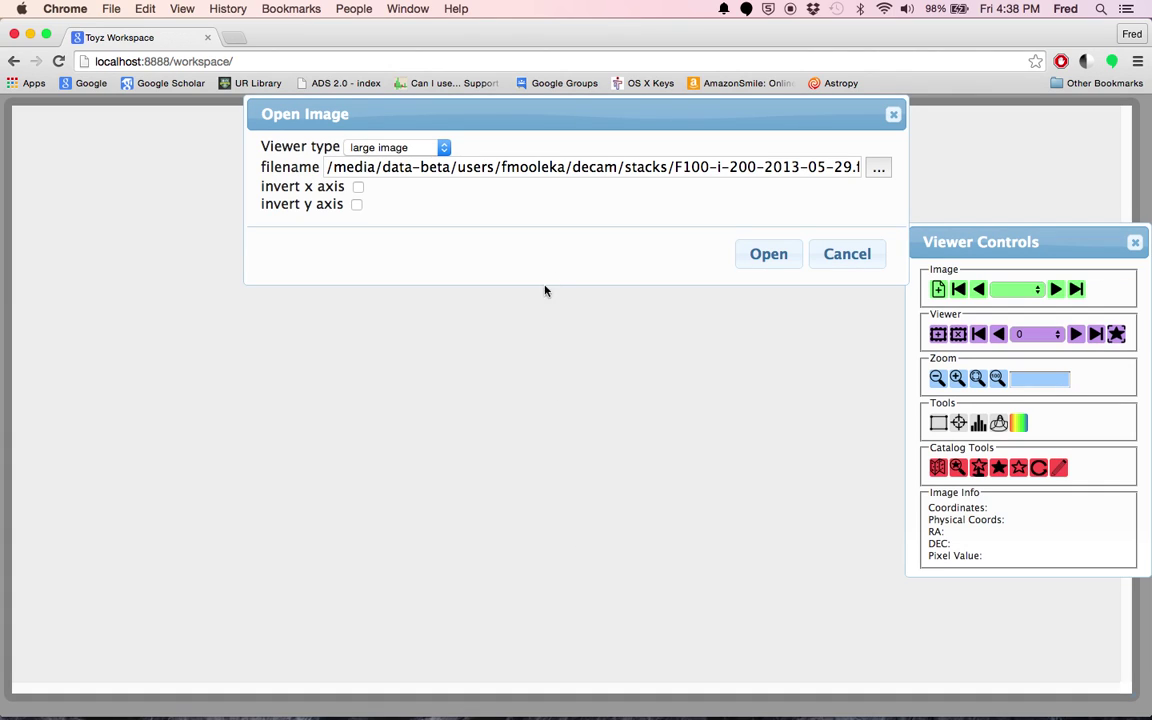
click(746, 253)
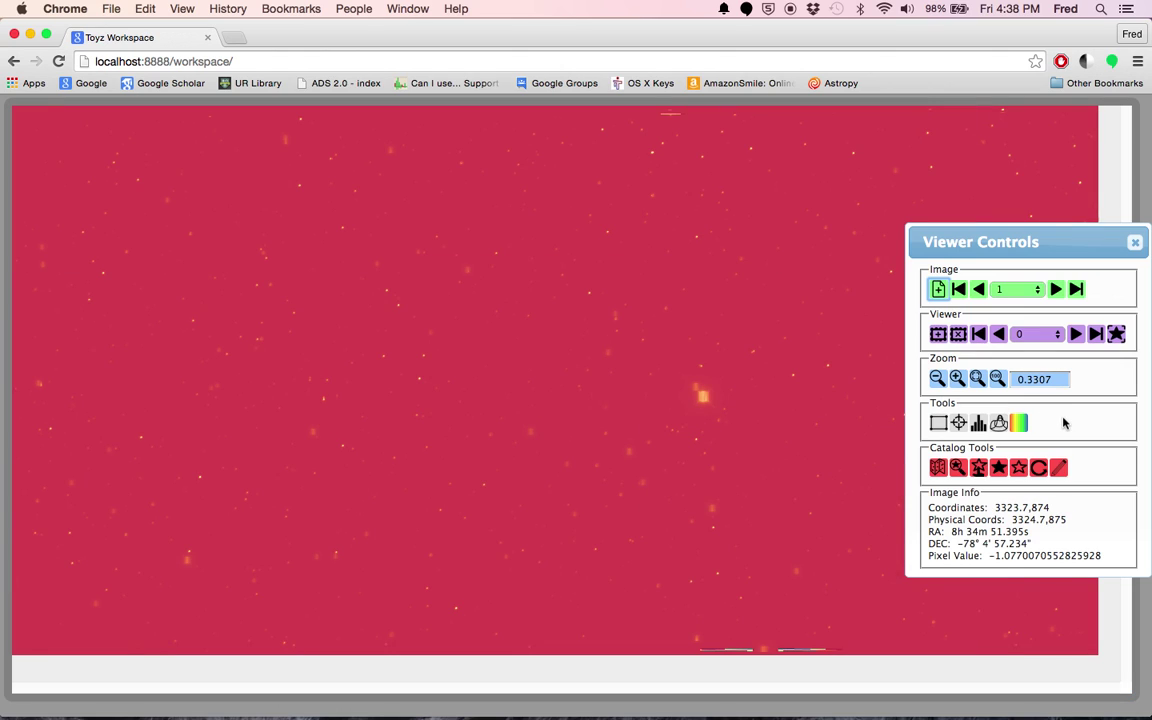
Show the image at a zoom of 1 and narrow the colormap's pixel range to about -3765 to 13268
click(997, 378)
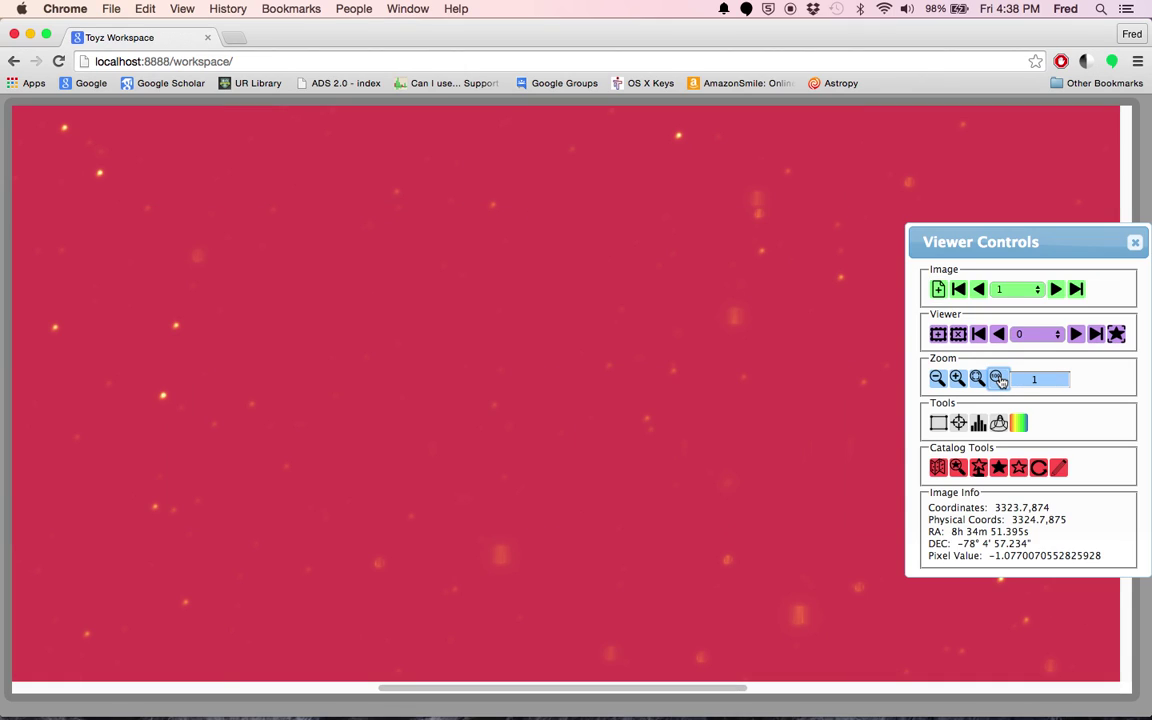
click(1019, 424)
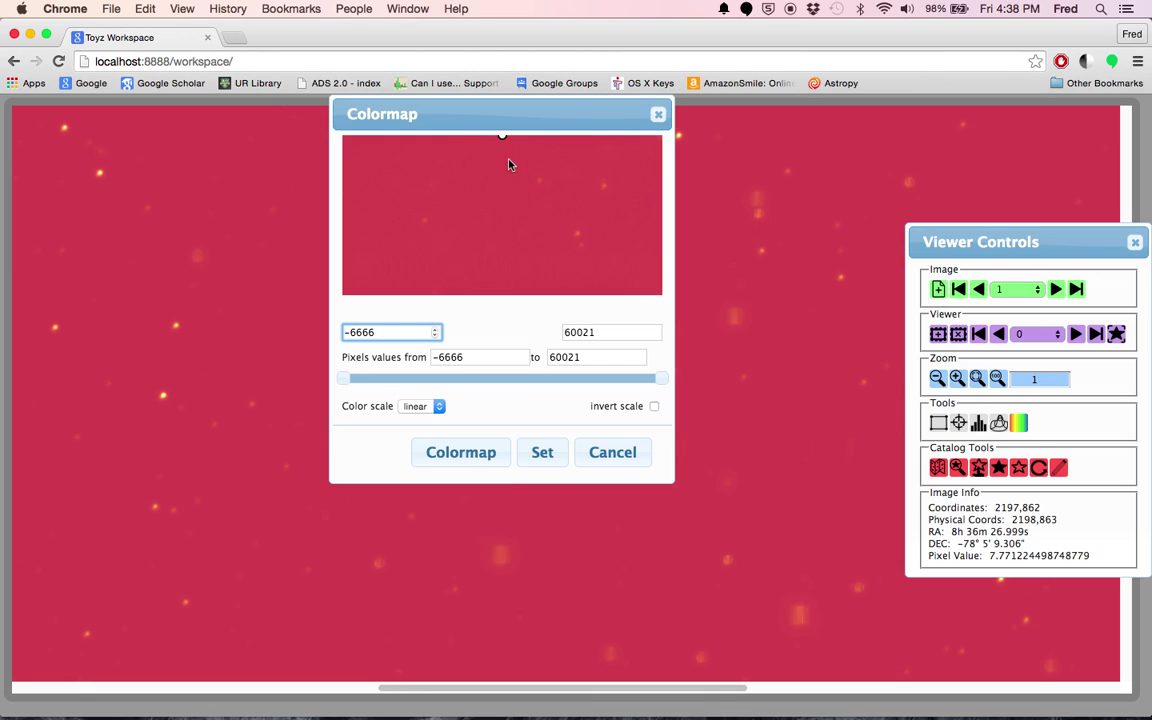
drag(503, 159, 397, 254)
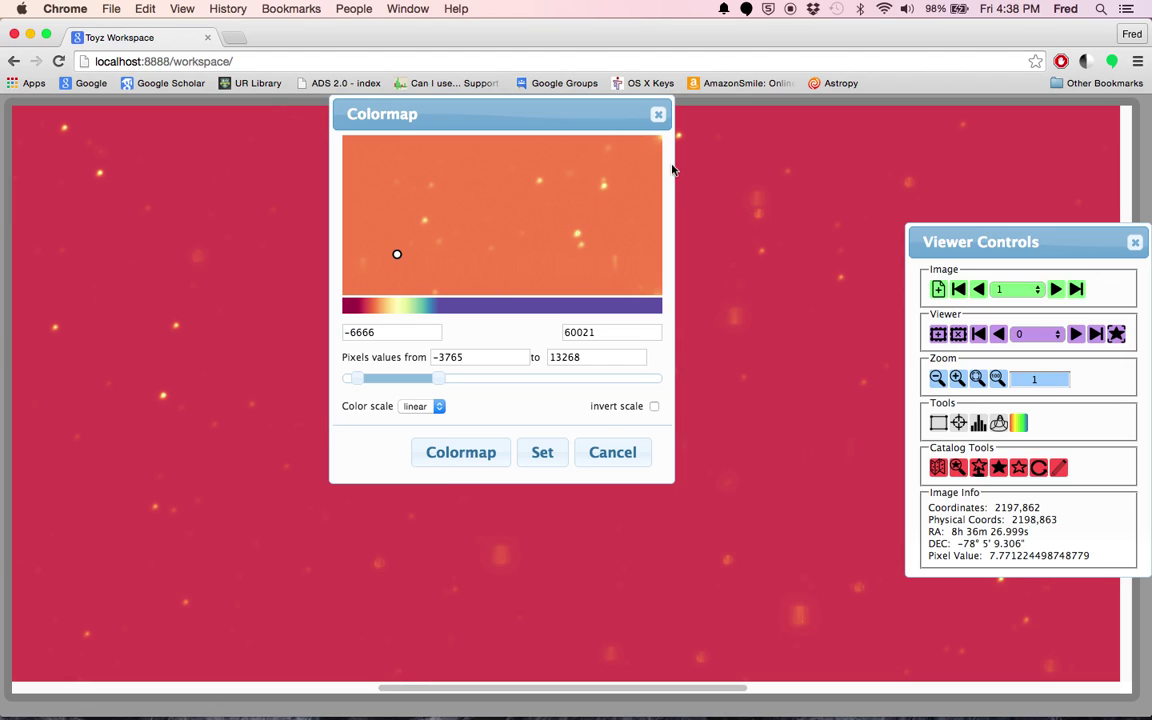
Set the colormap's overall limits to a minimum of 0 and a maximum of 10000
drag(440, 331, 350, 336)
key(BackSpace)
text(0)
key(Tab)
text(10000)
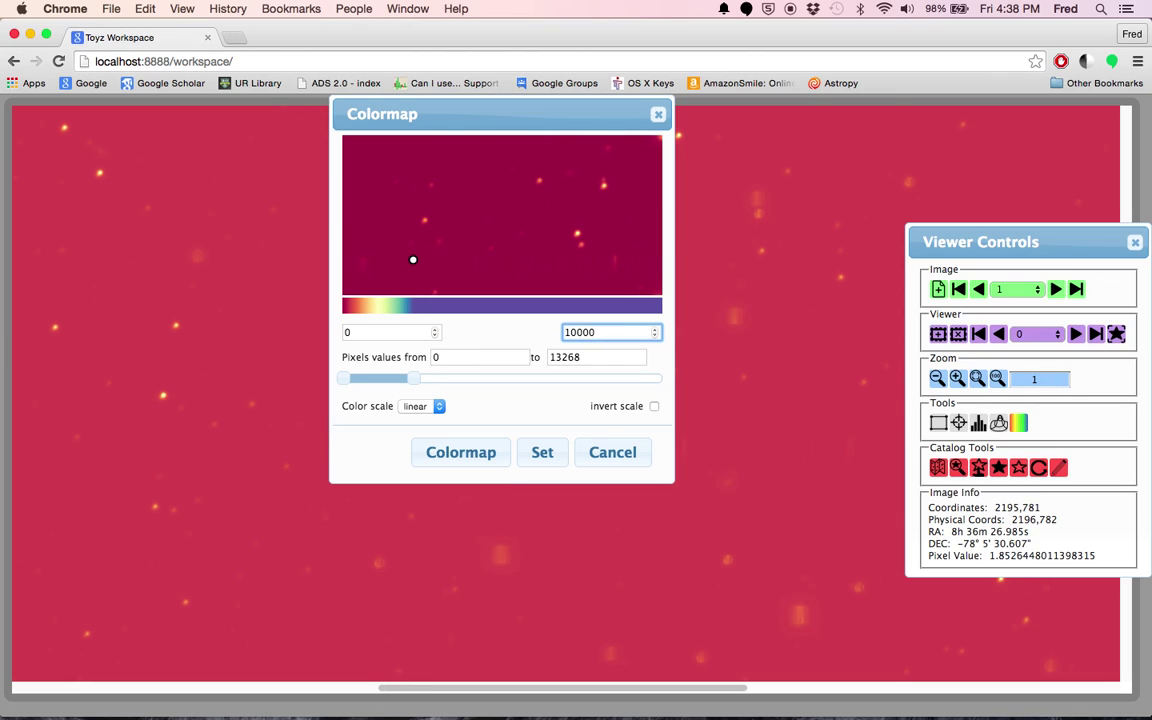
key(Return)
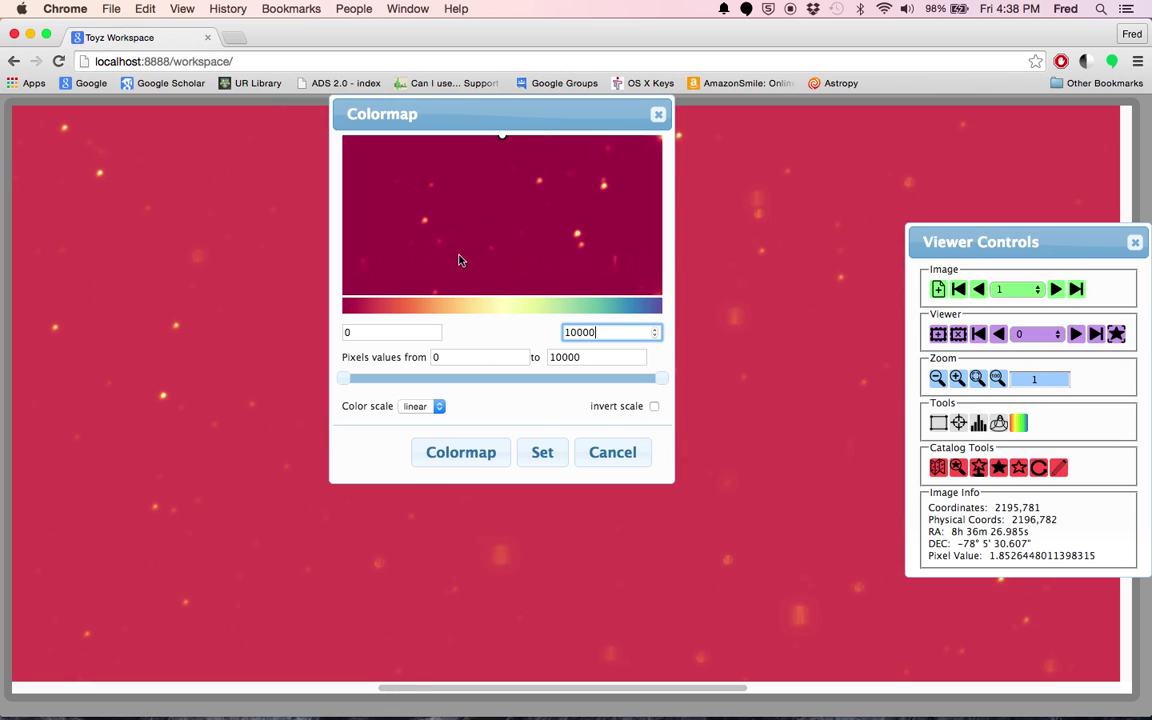
Adjust the colormap's pixel values to run from 0 to 500
drag(505, 172, 417, 237)
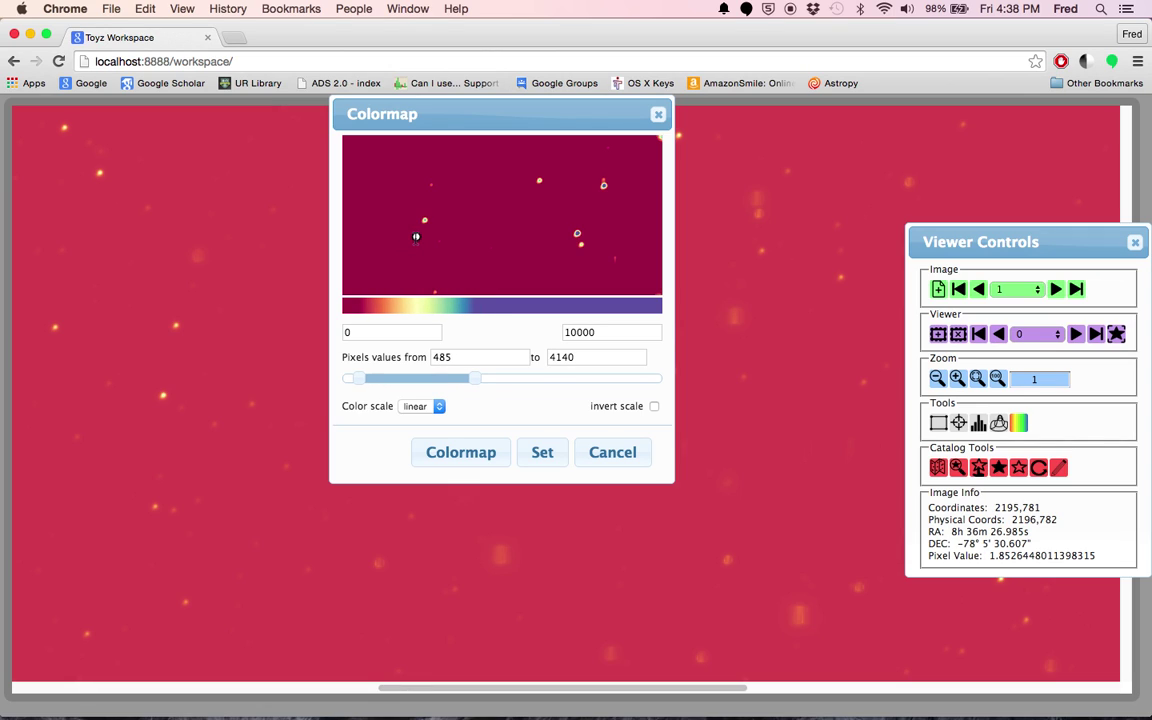
double_click(493, 358)
text(0)
key(Tab)
text(500)
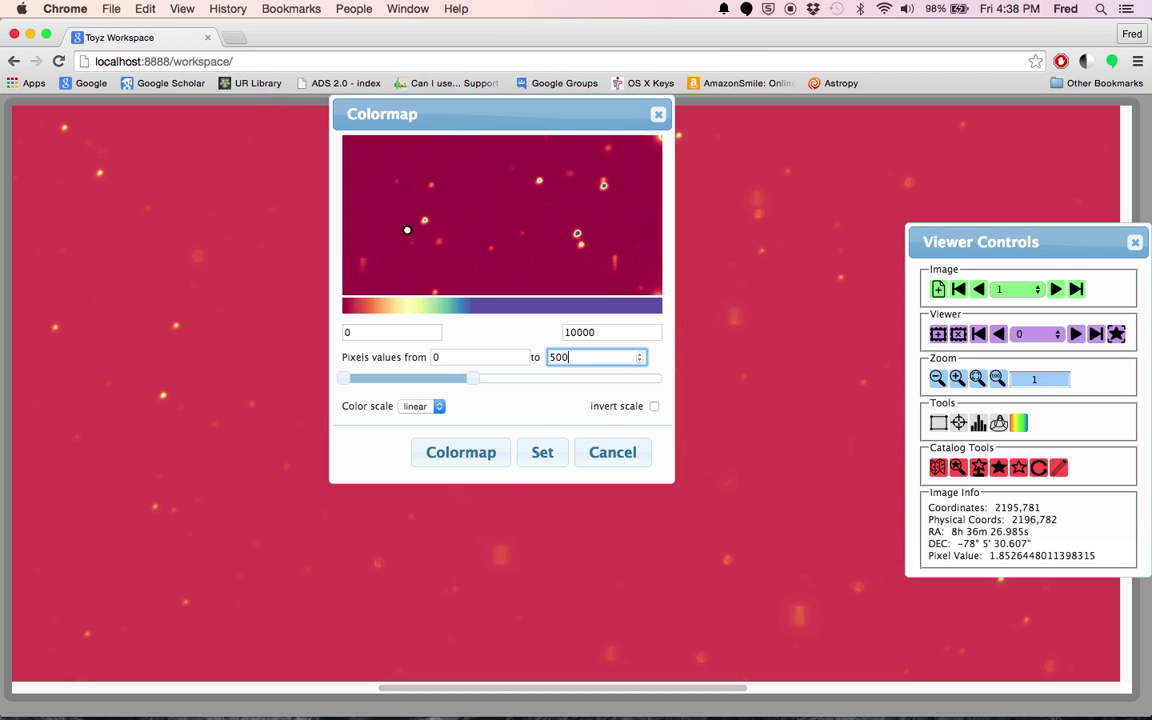
key(Tab)
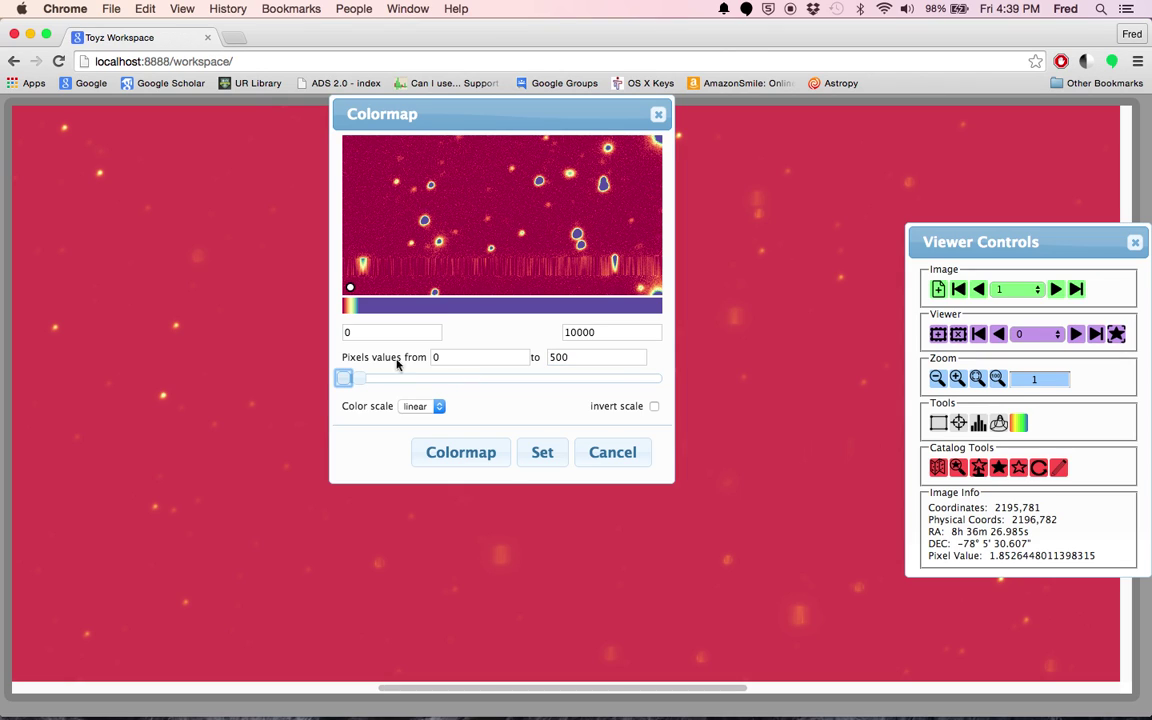
Set the upper limit of the colormap's overall range to 1000
click(602, 334)
key(BackSpace)
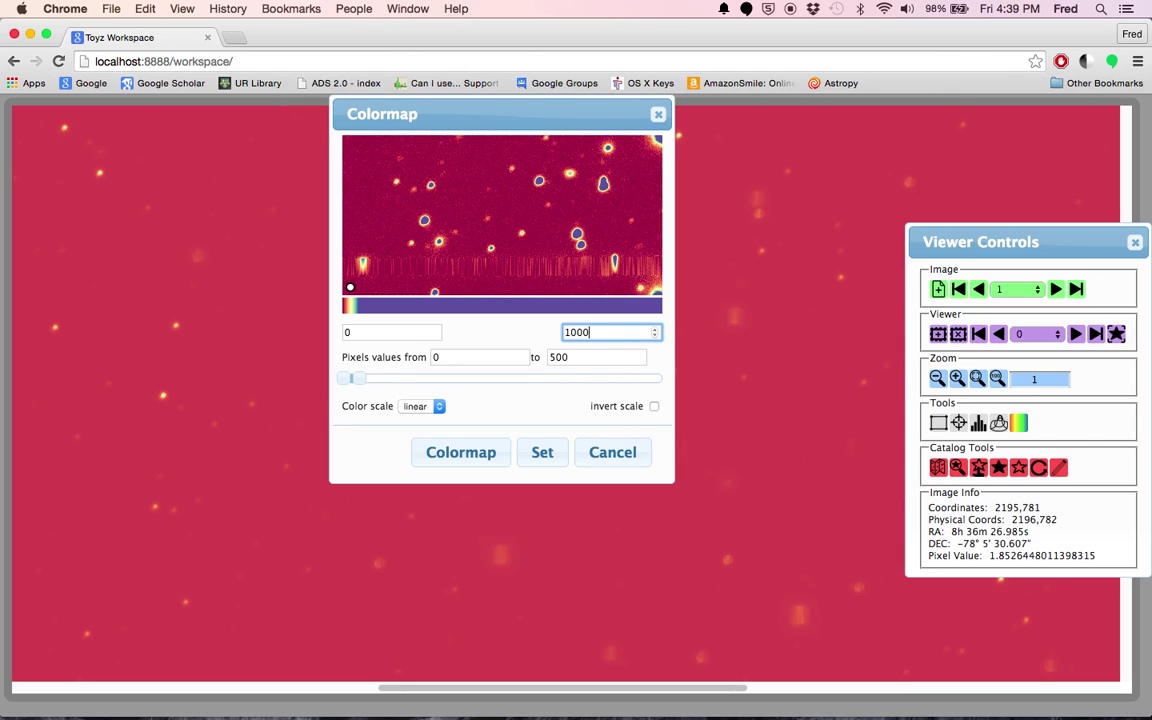
key(Tab)
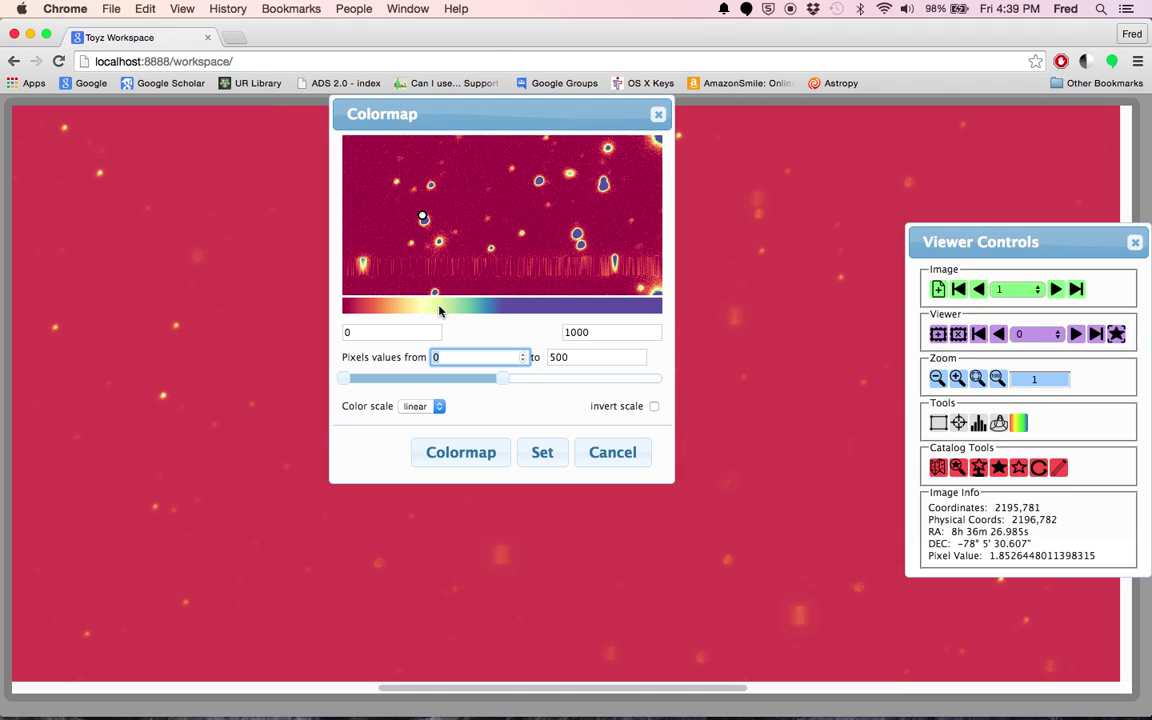
Choose the afmhot colormap and apply the colormap settings to the image
click(462, 452)
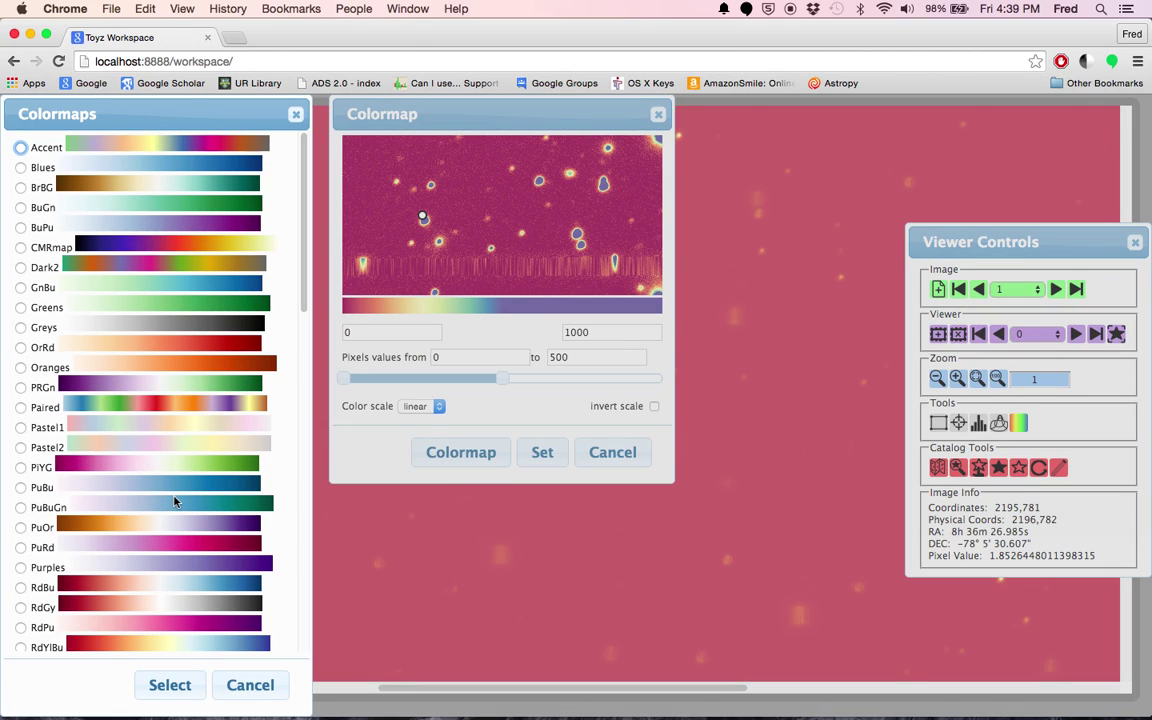
scroll(174, 502, down, 10)
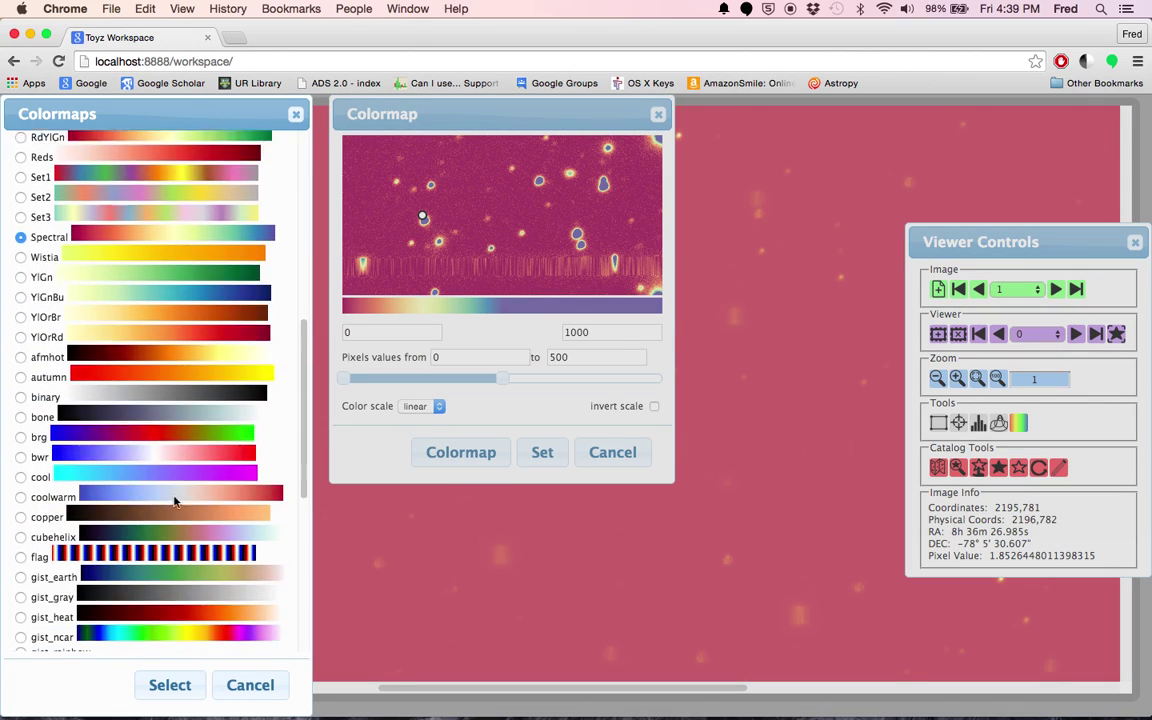
click(21, 311)
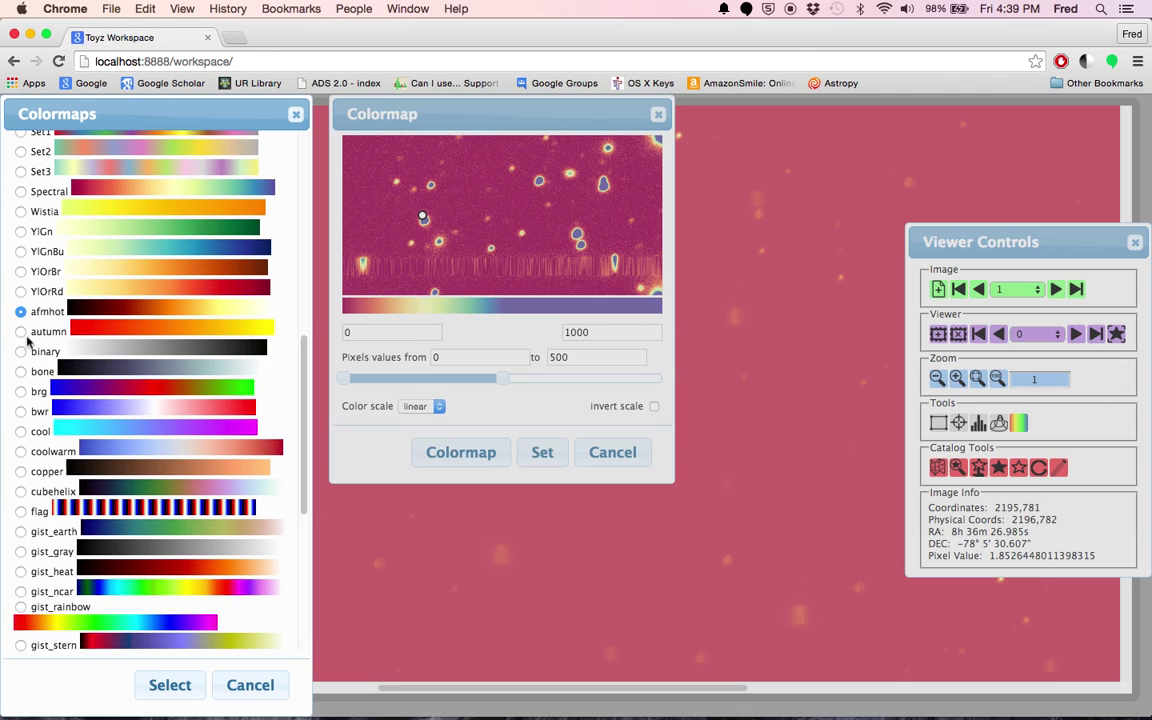
click(170, 690)
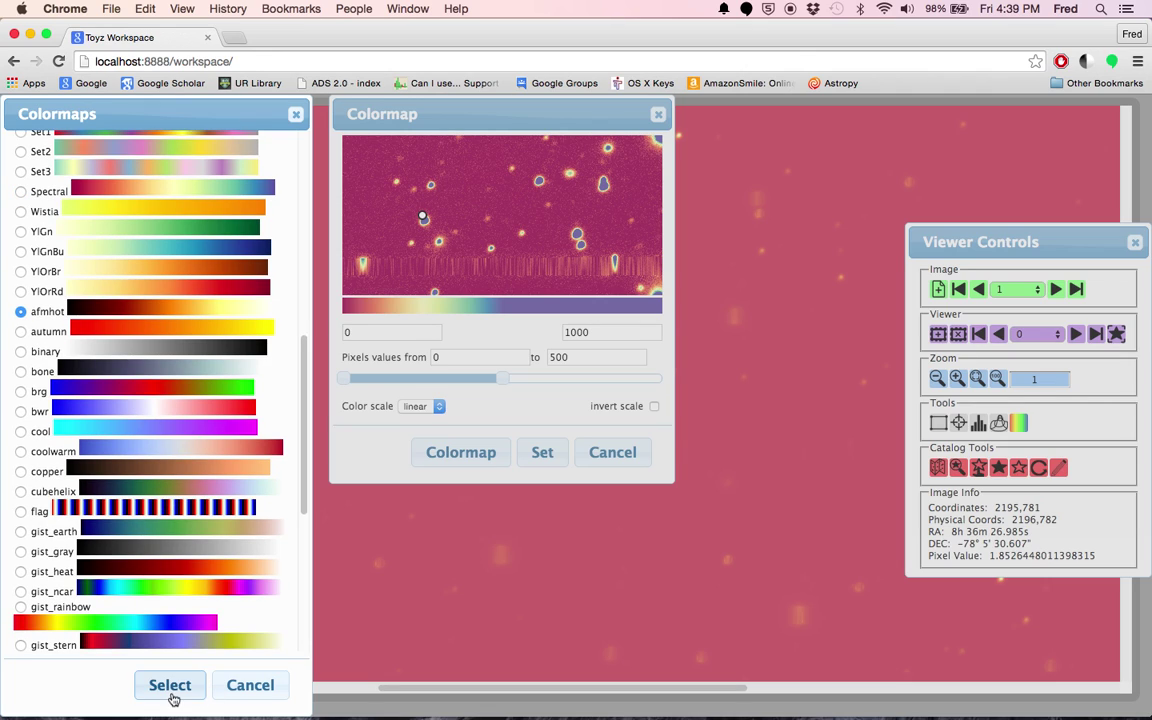
click(546, 453)
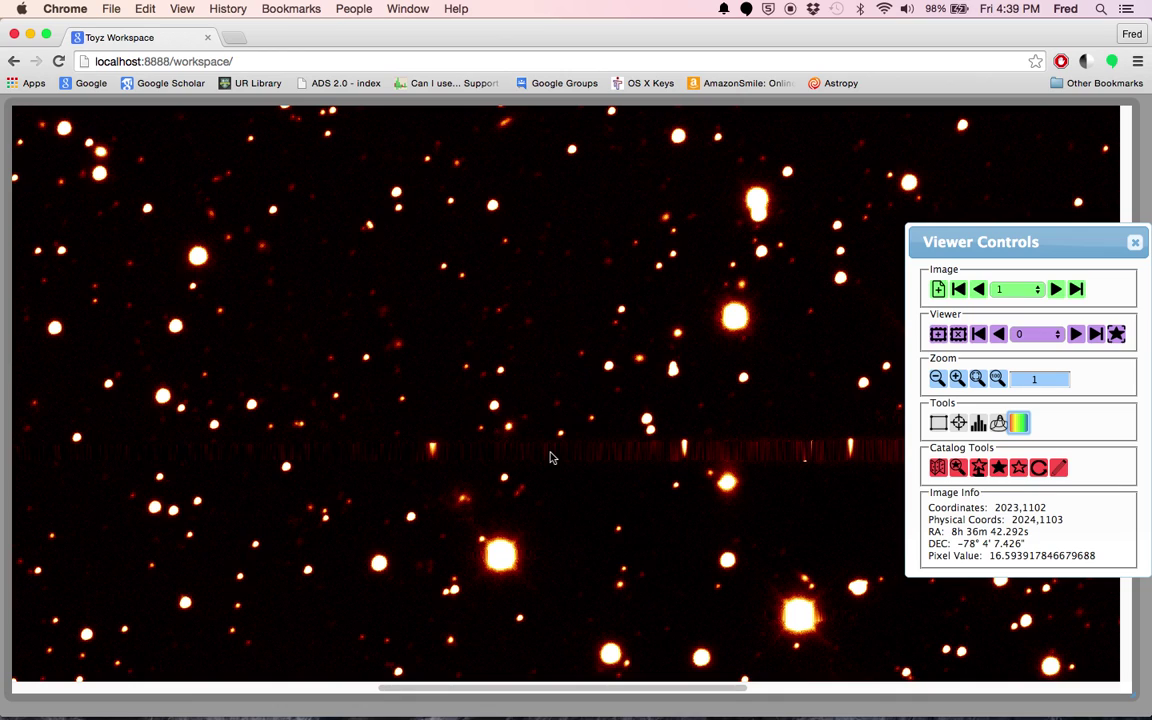
Create a surface plot of a star near the image centre, set the plot area width to 20 and rotate the plot
click(998, 425)
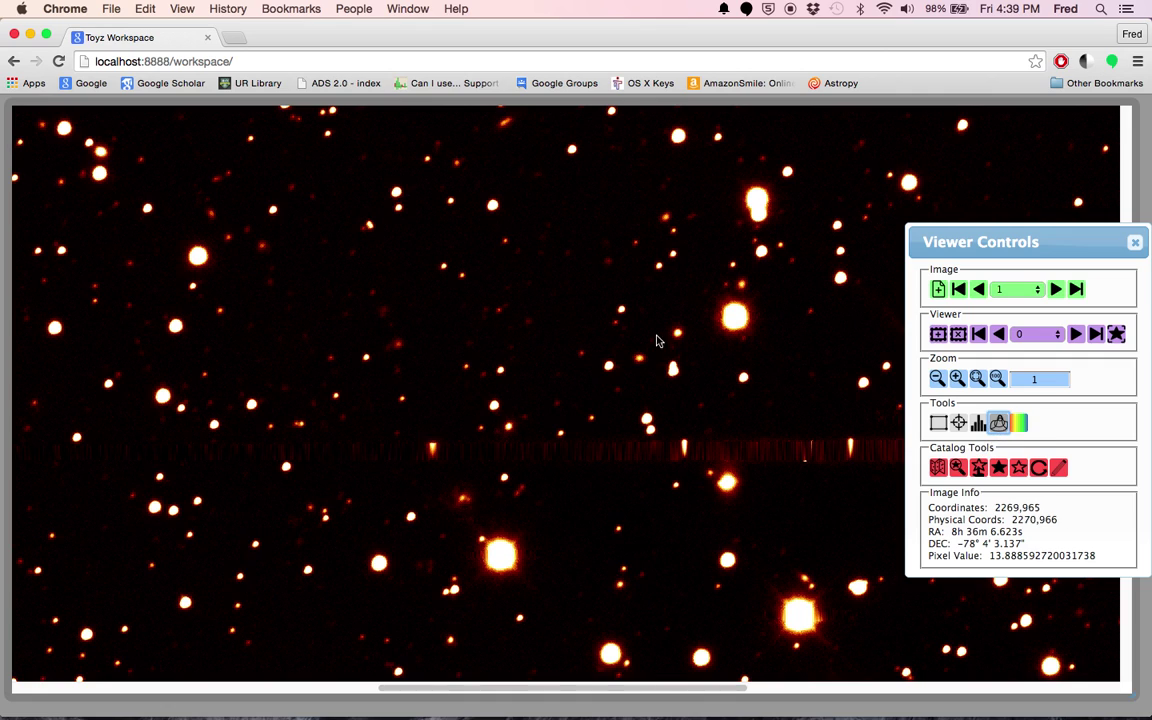
click(620, 314)
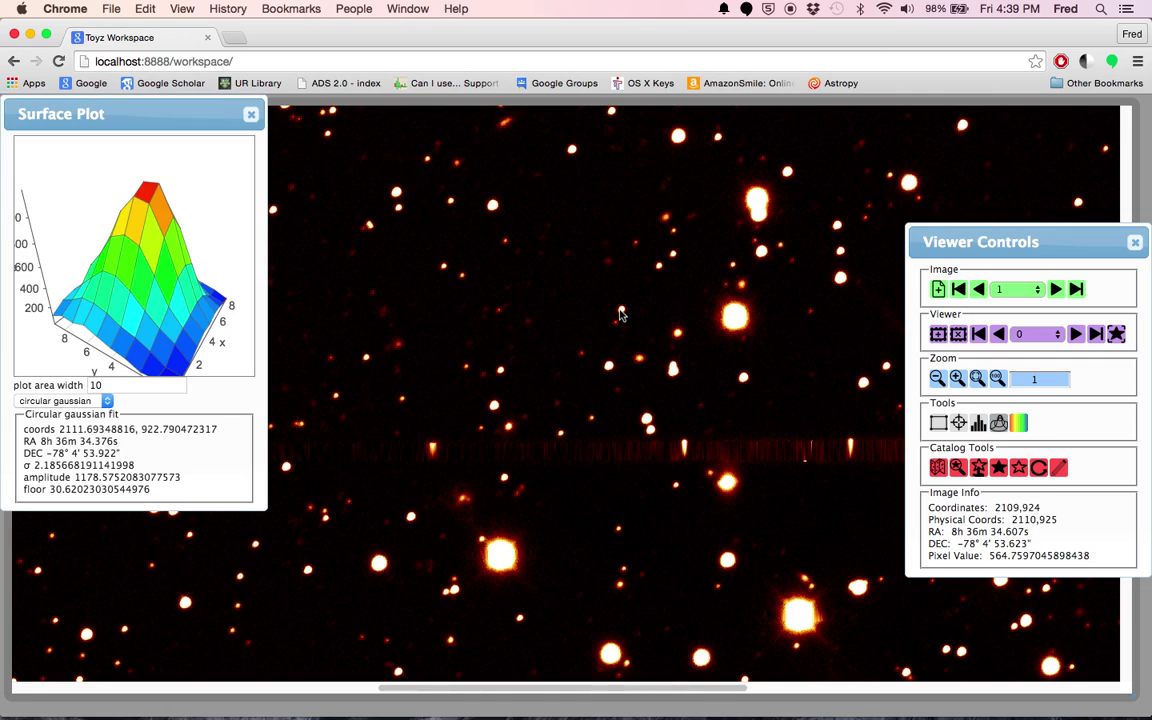
drag(102, 385, 82, 390)
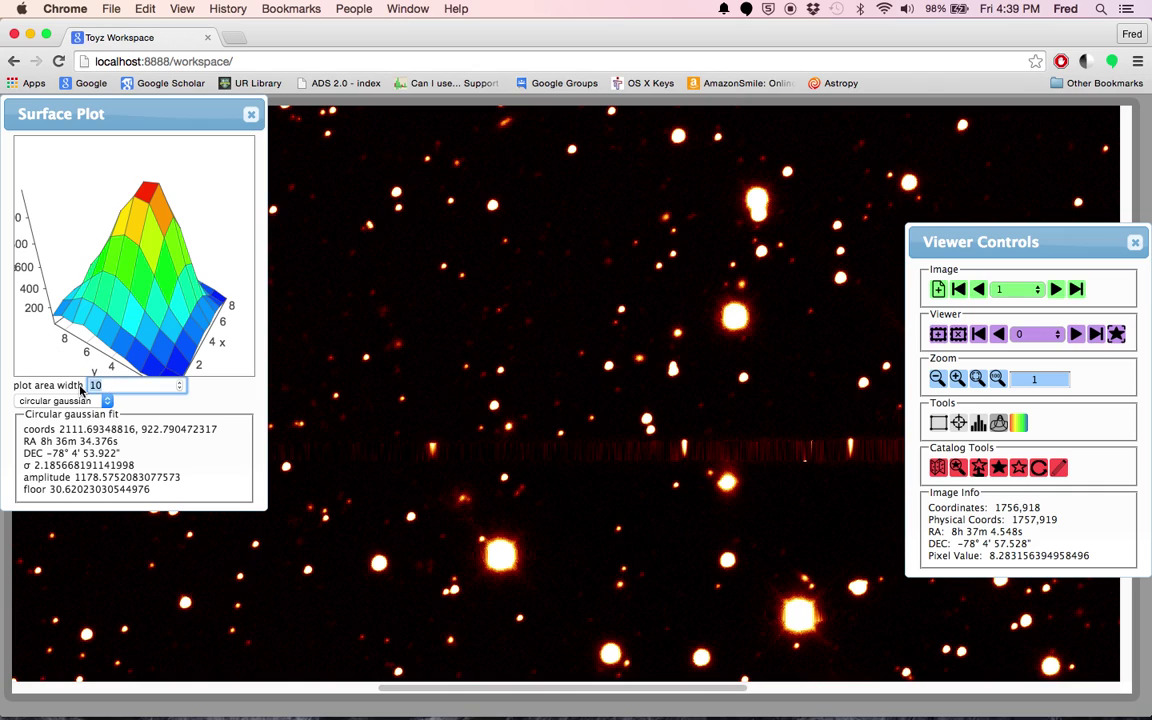
text(20)
key(Return)
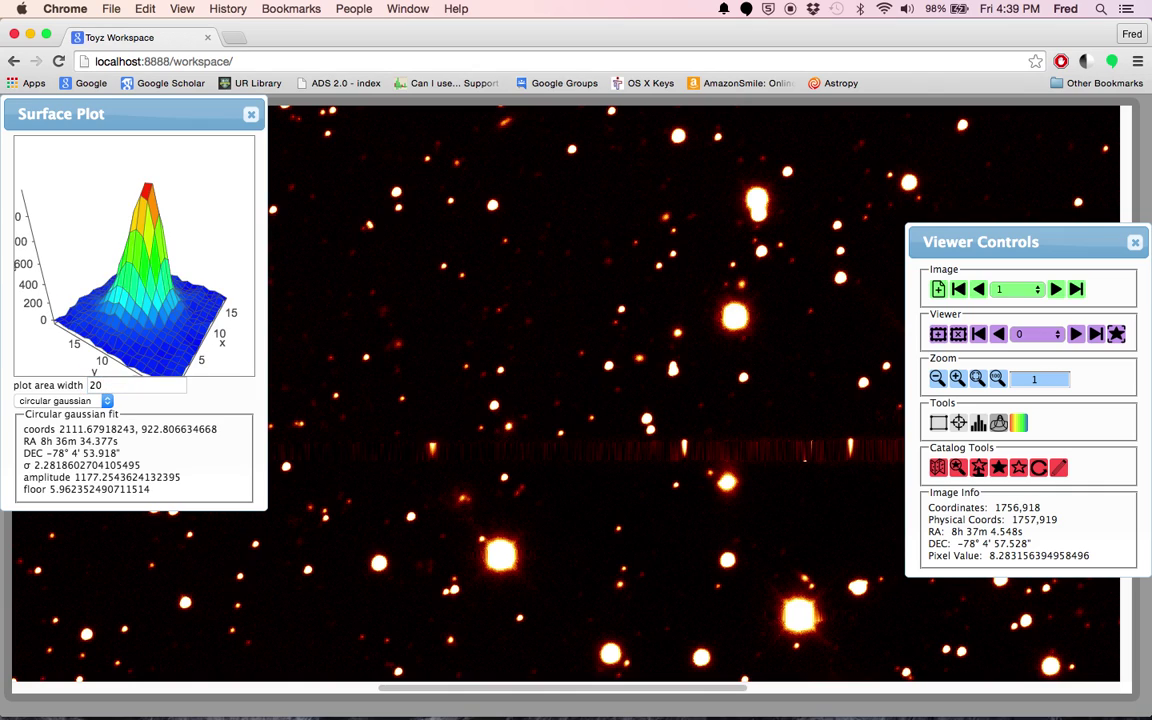
drag(102, 212, 112, 257)
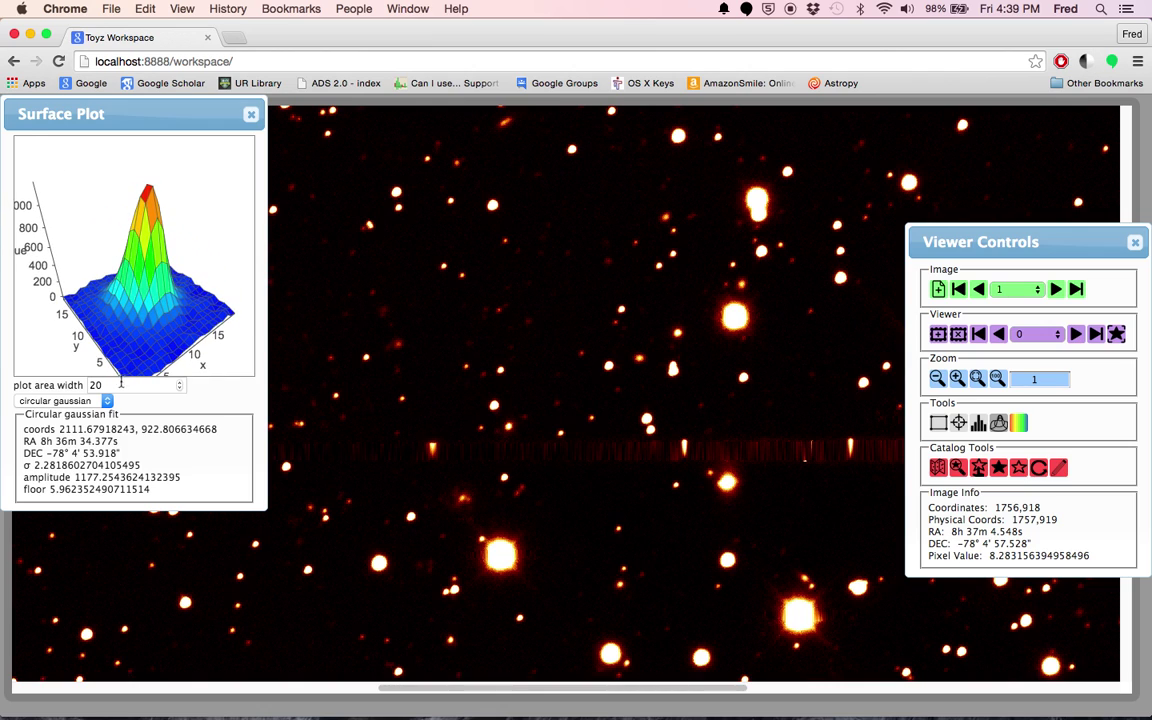
Change the surface plot's fit to circular moffat, plot several other stars in the image, and close the plot
click(106, 401)
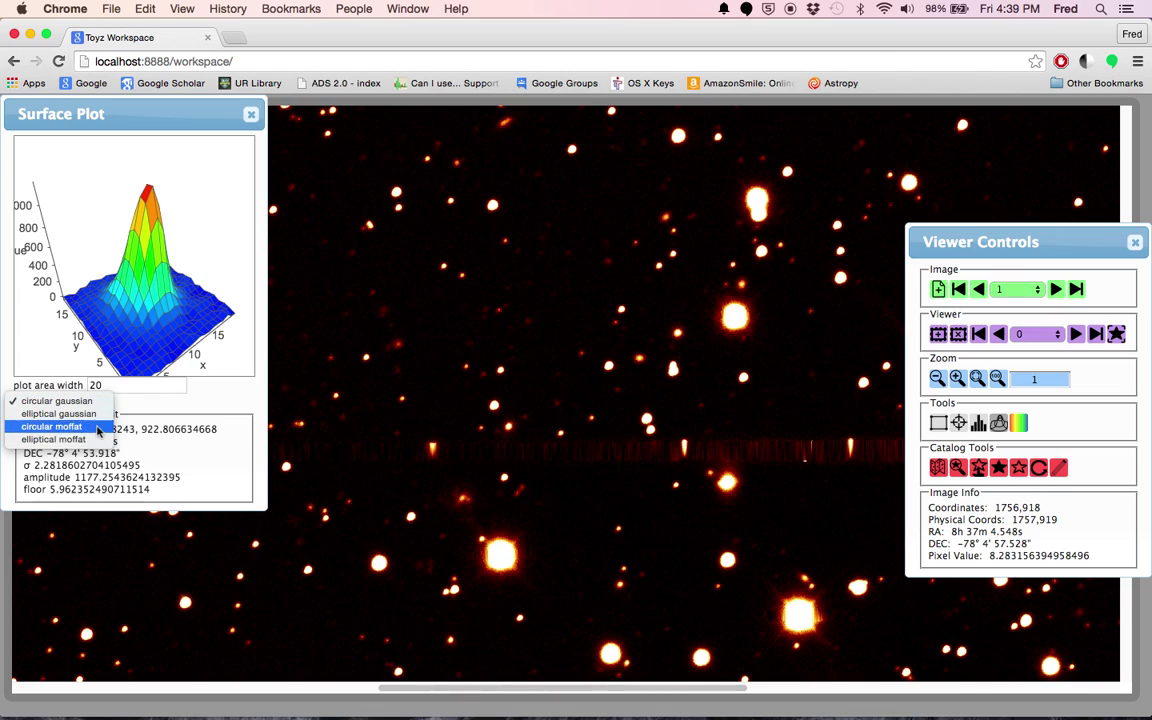
click(92, 427)
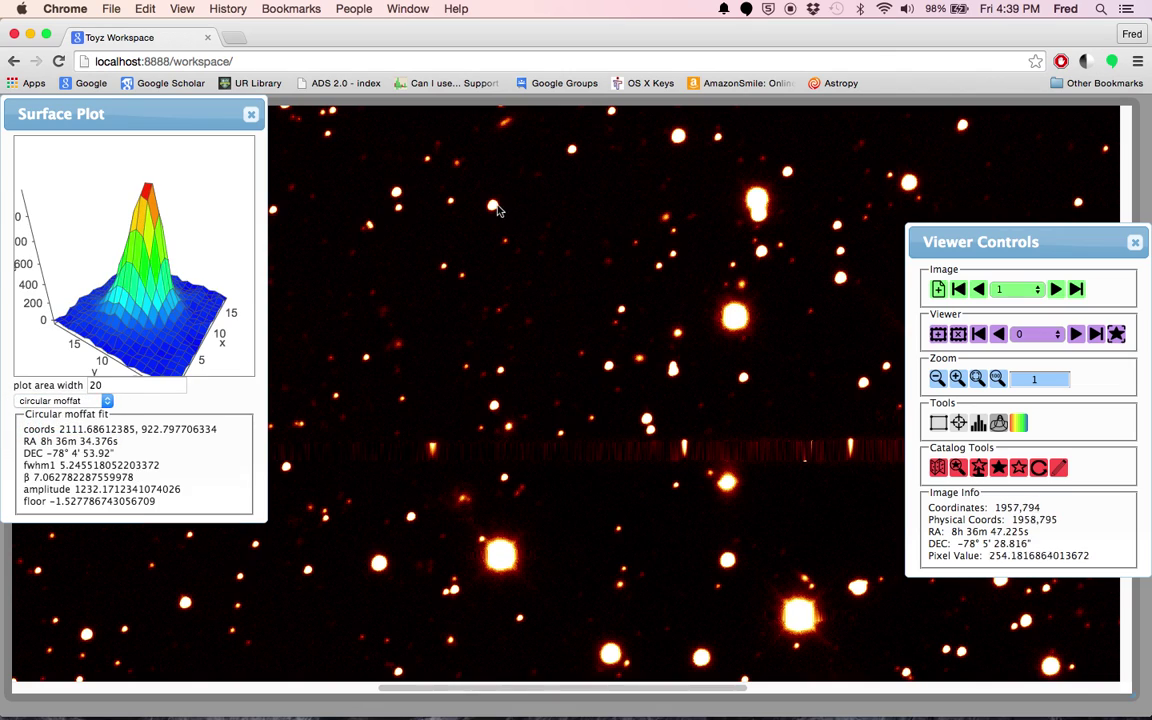
click(493, 208)
click(438, 222)
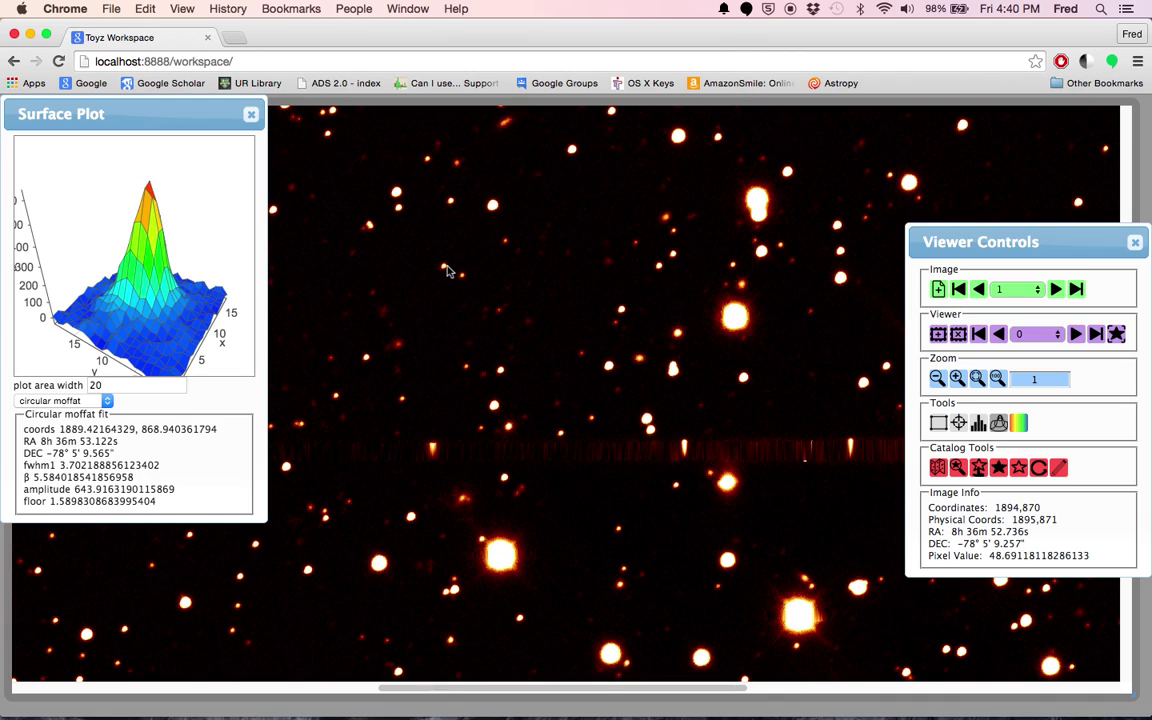
click(461, 279)
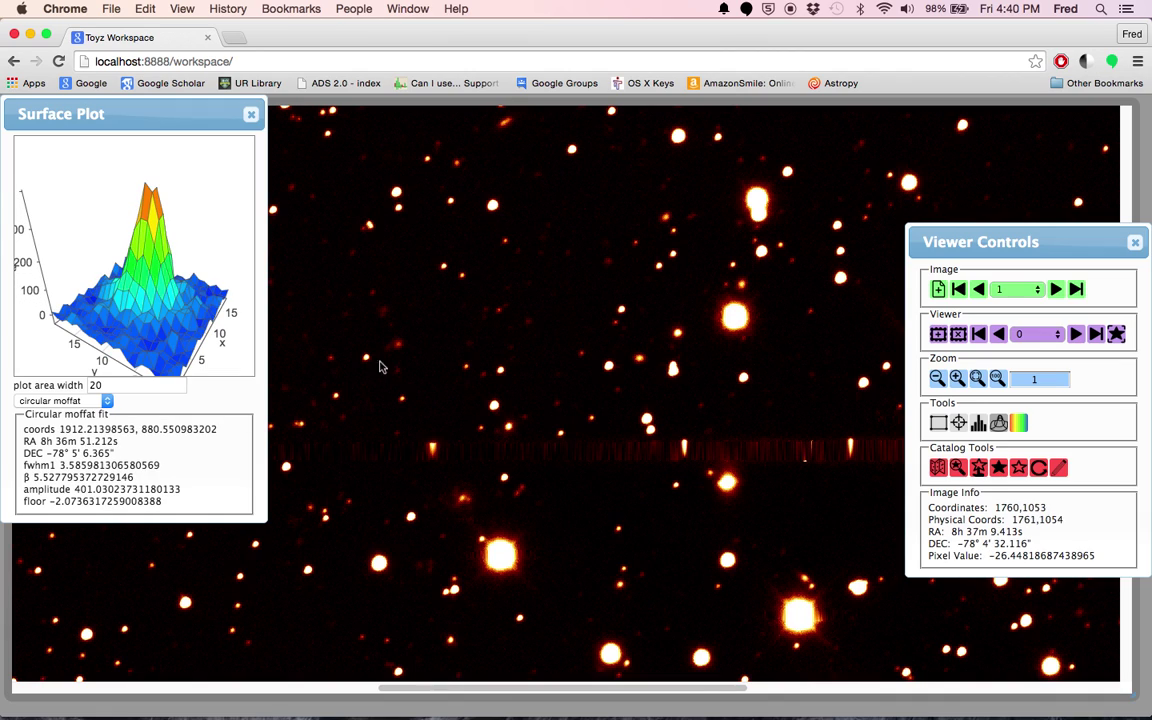
click(350, 354)
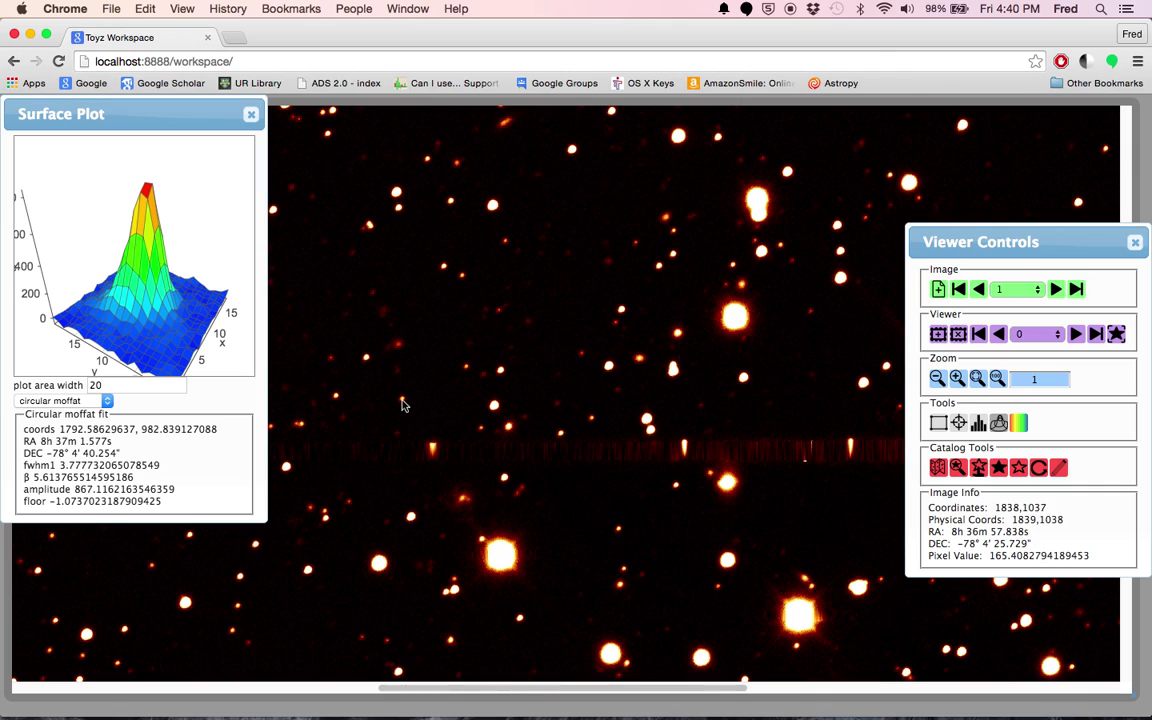
click(401, 400)
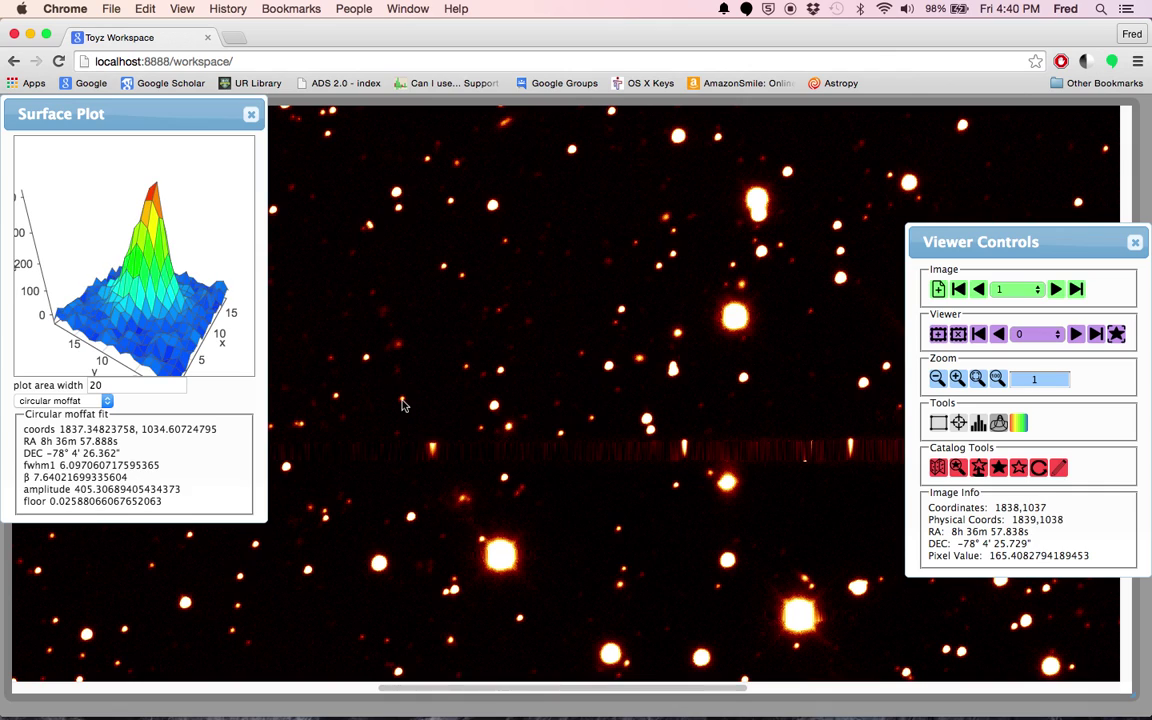
click(251, 114)
Plot pixel value histograms for two areas of empty background sky between the stars
click(978, 425)
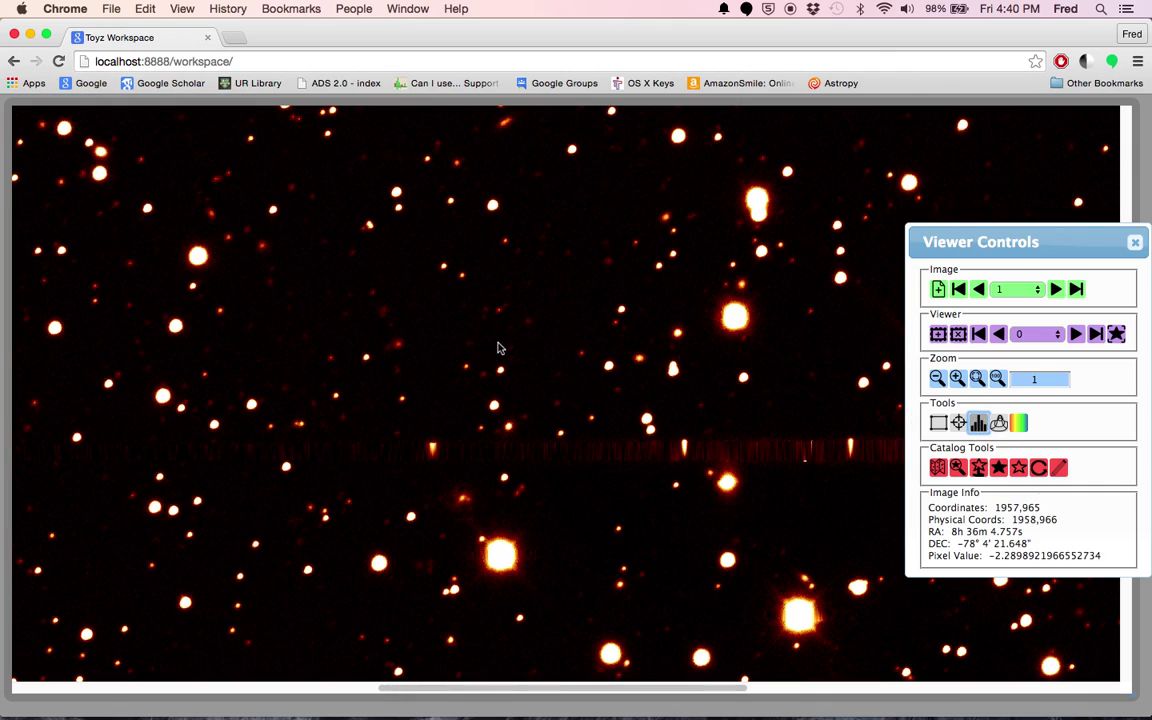
click(419, 239)
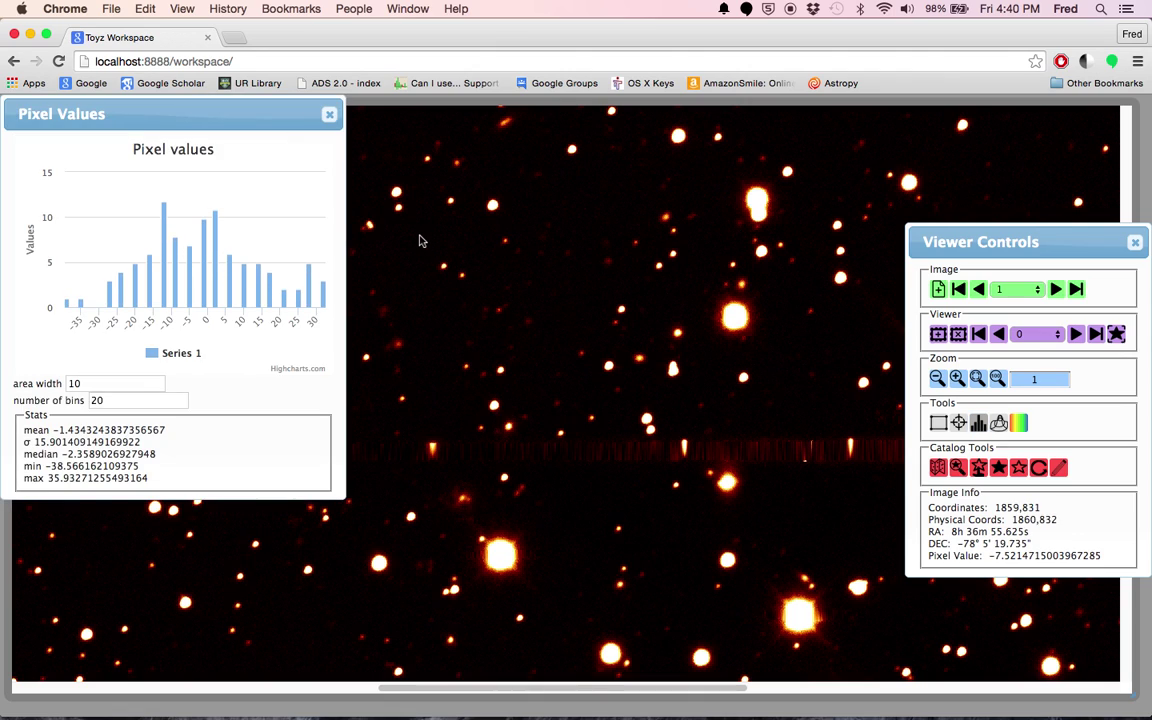
click(504, 163)
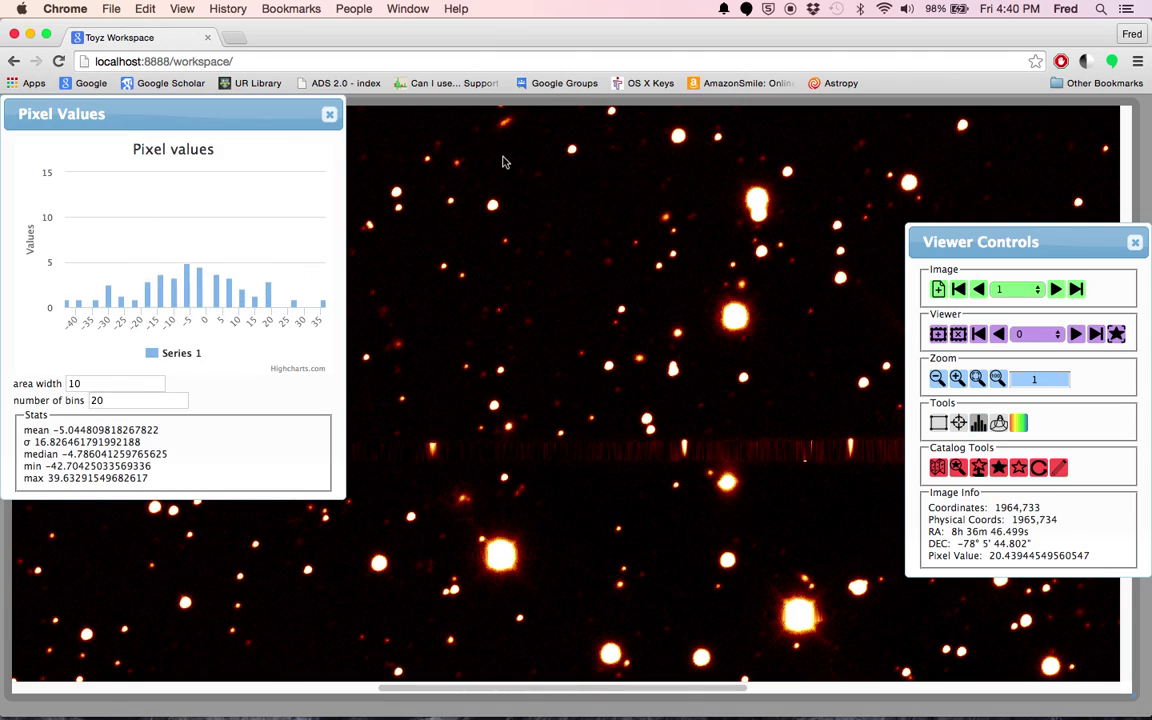
Set the histogram's area width to 40, sample another background area, and close the histogram
click(80, 383)
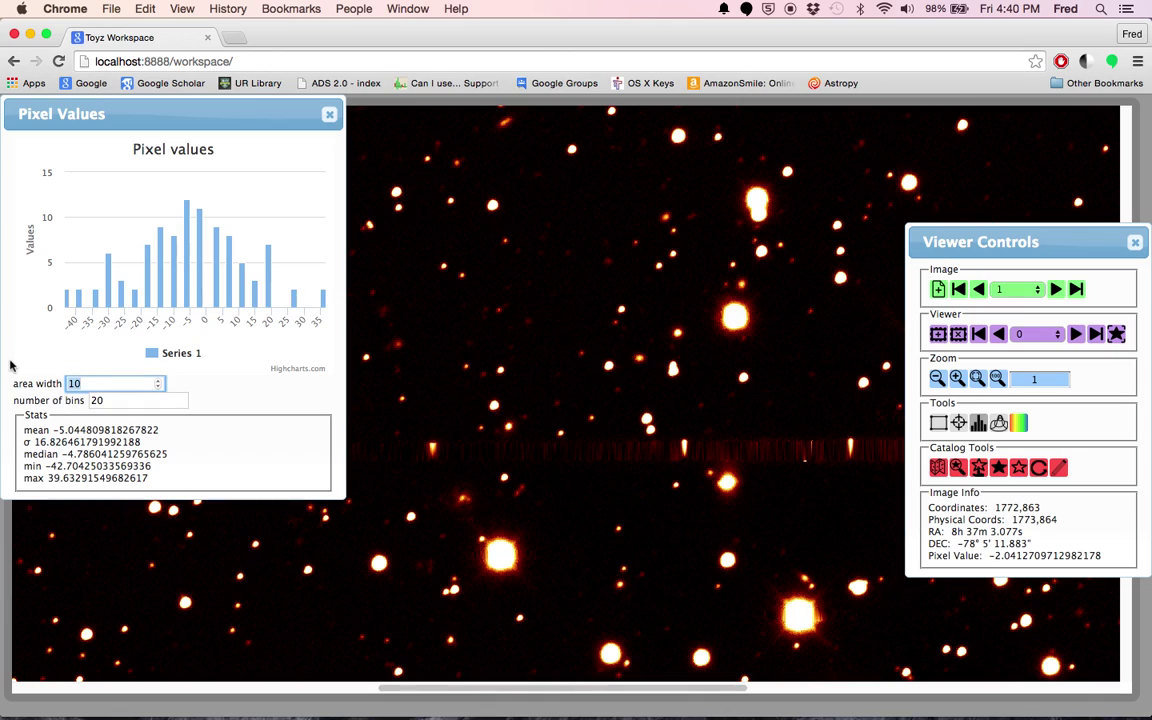
text(40)
key(Tab)
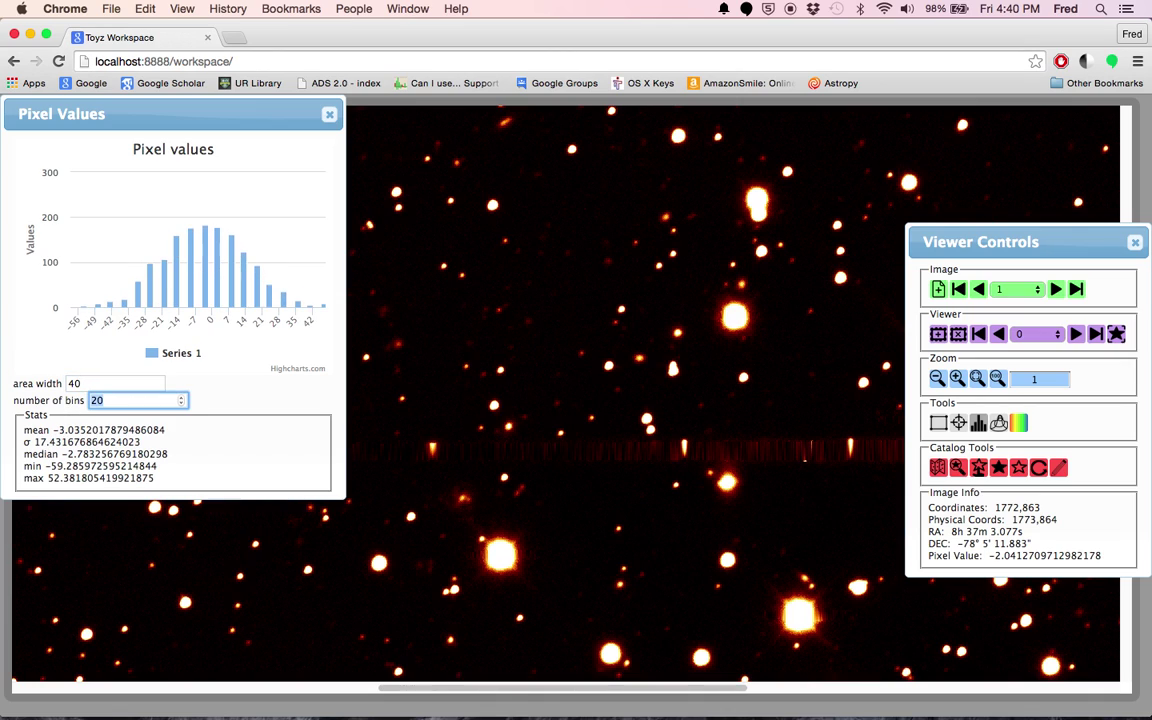
click(597, 194)
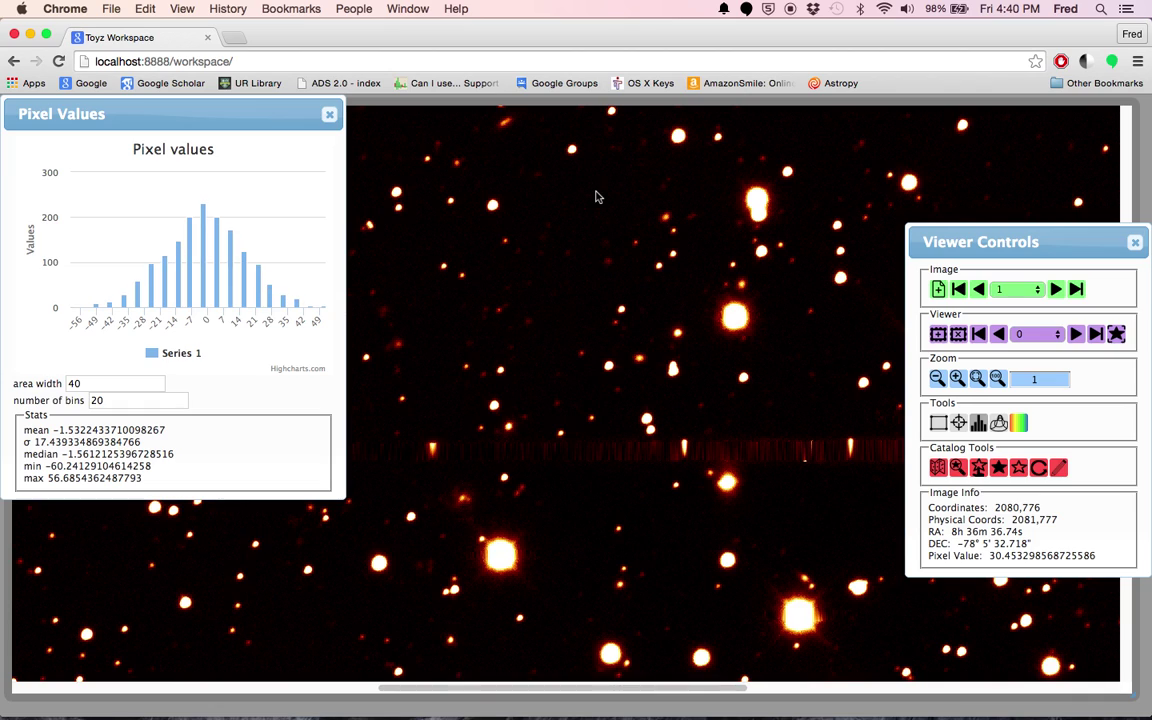
click(329, 114)
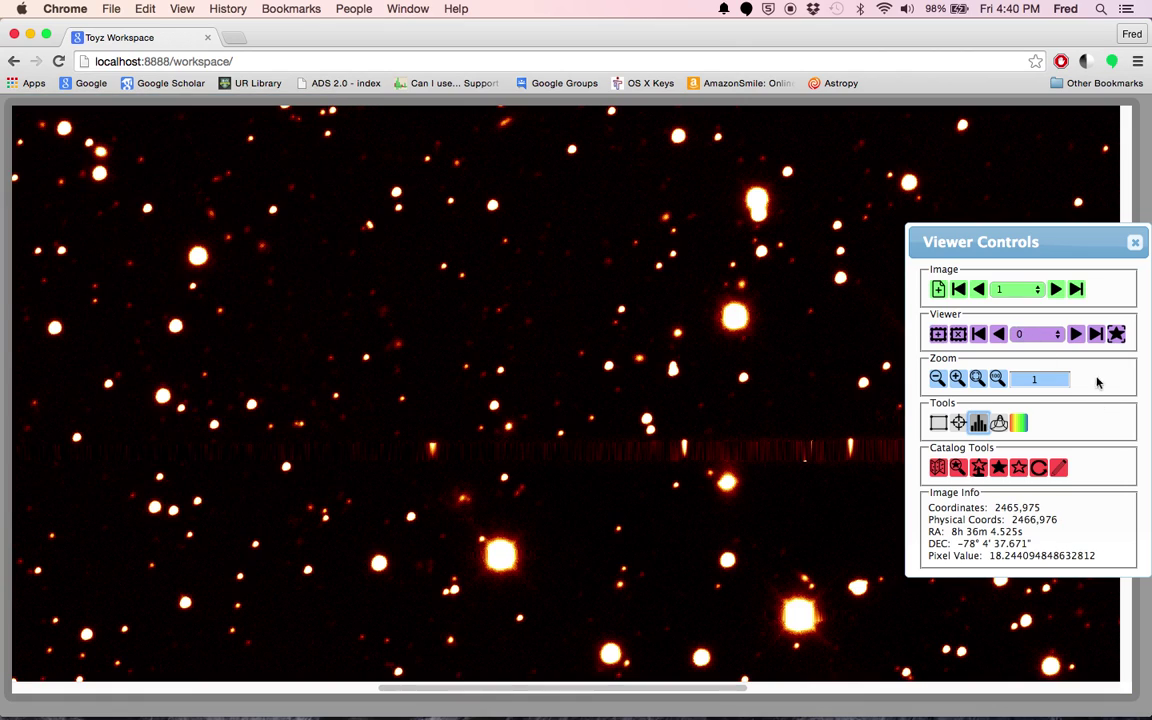
click(939, 336)
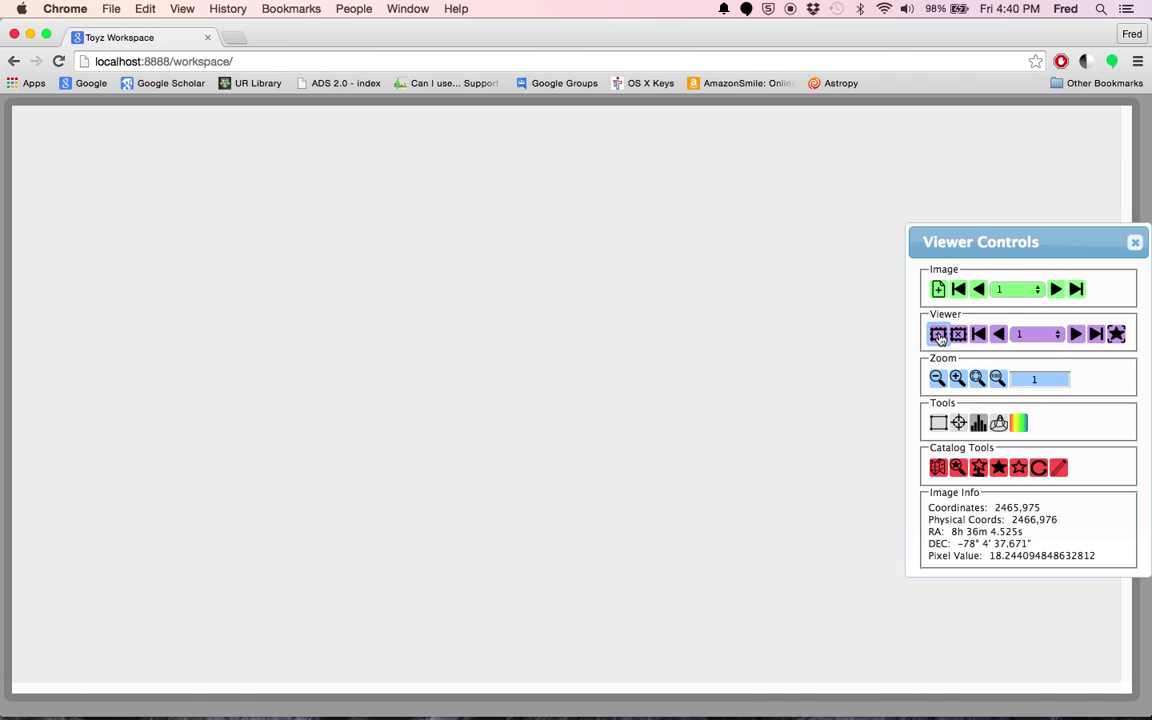
click(938, 289)
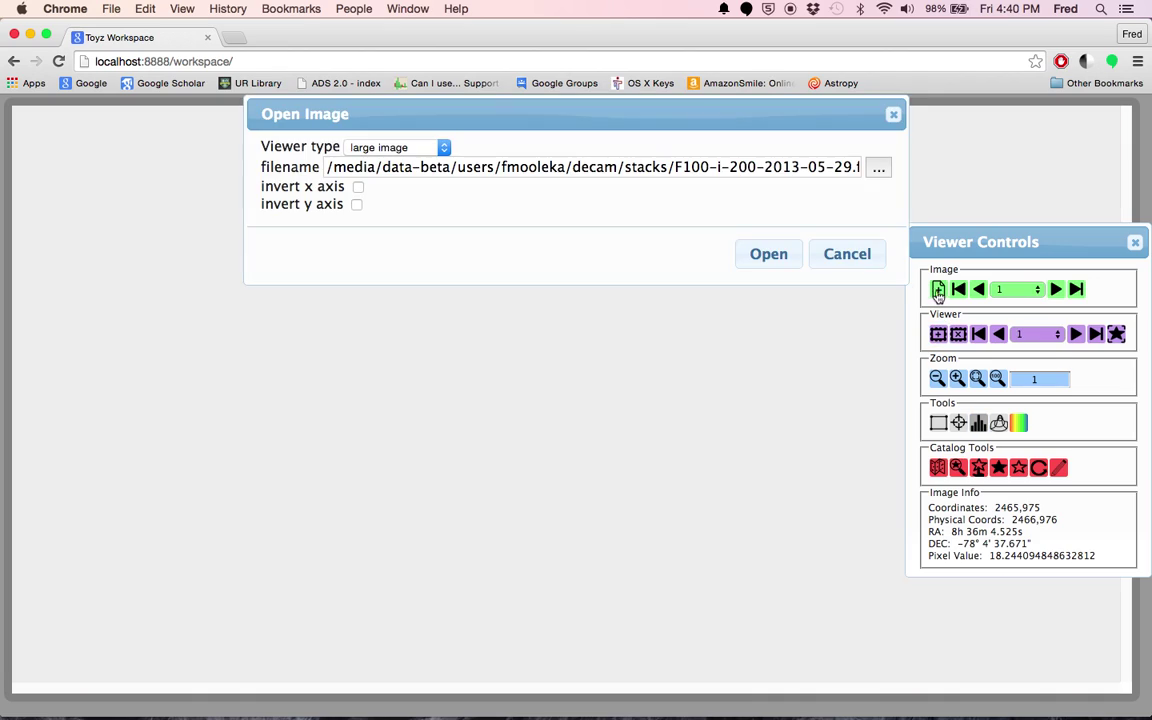
click(710, 167)
key(Right)
key(Right)
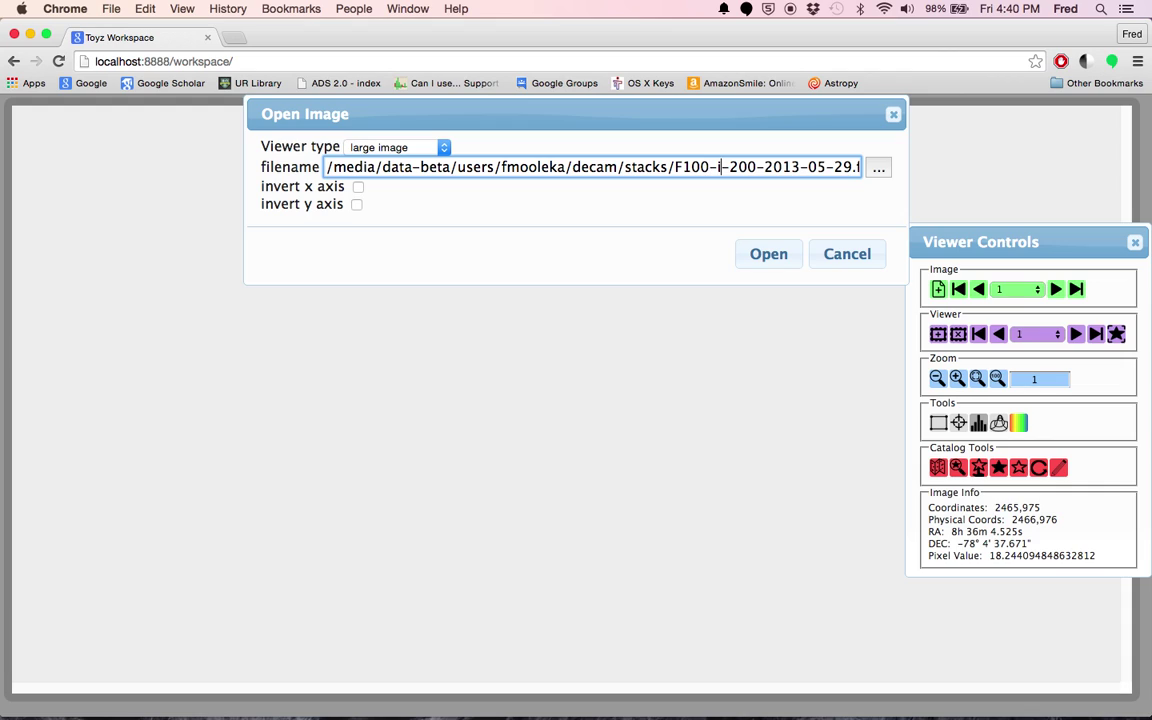
key(BackSpace)
text(z)
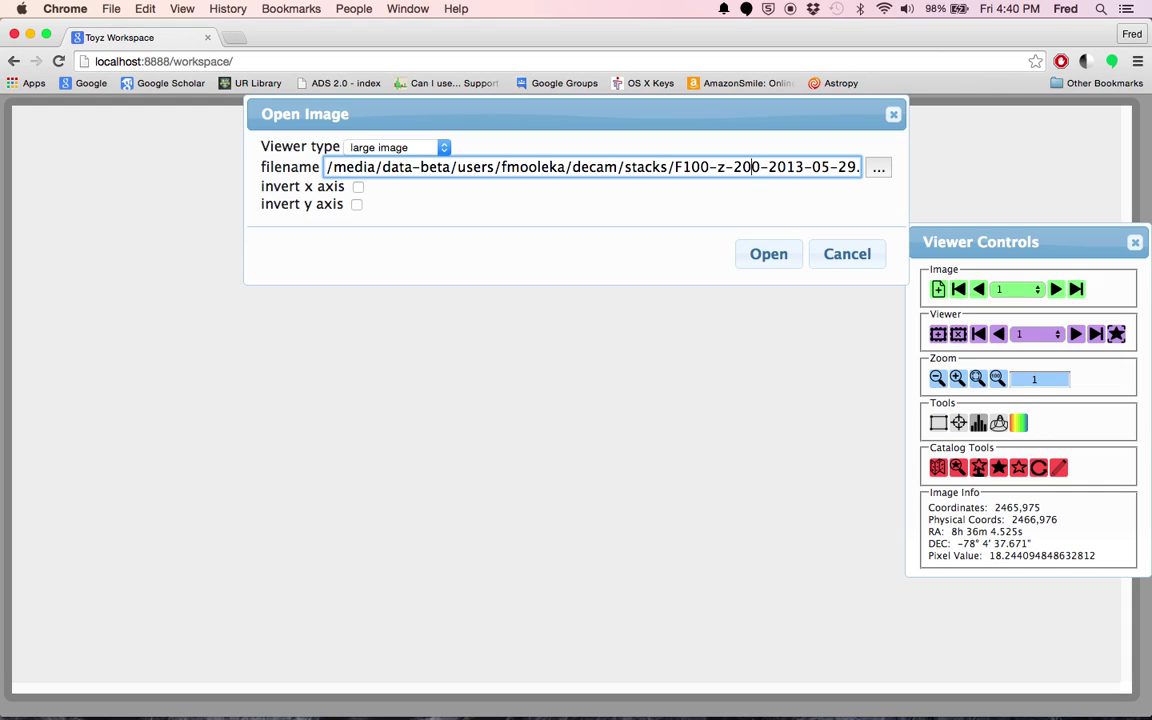
key(BackSpace)
key(BackSpace)
text(3)
click(769, 258)
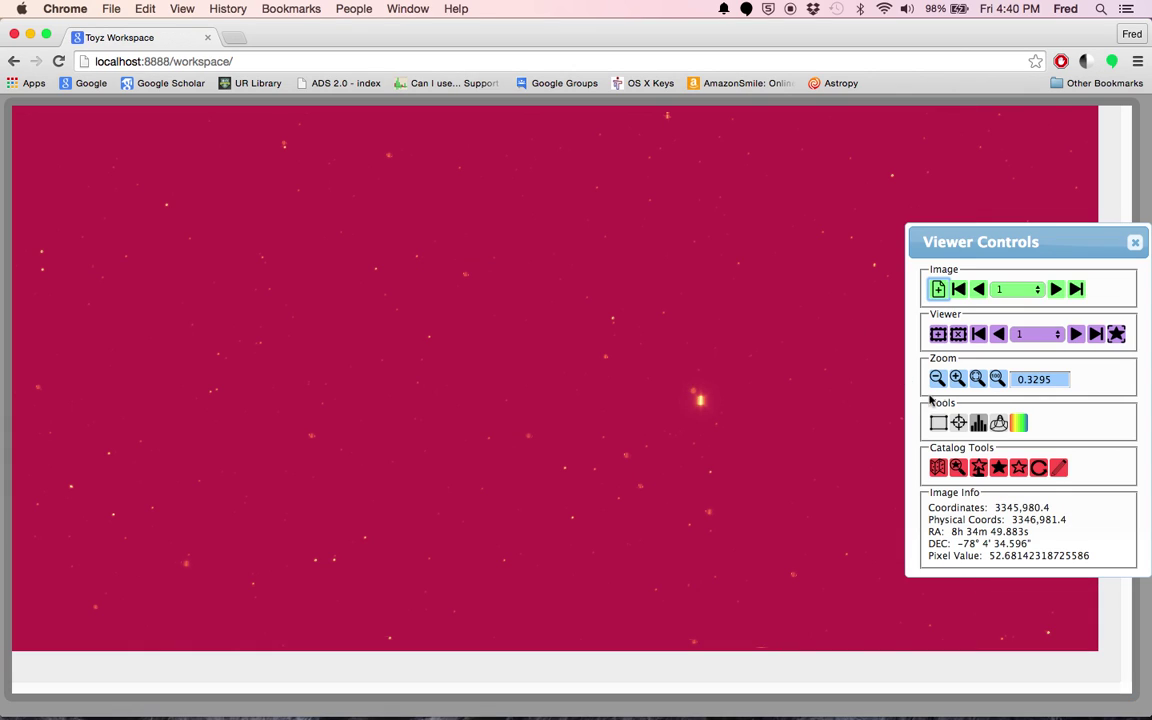
Set the new image's colormap pixel values to run from 0 to 500
click(1018, 424)
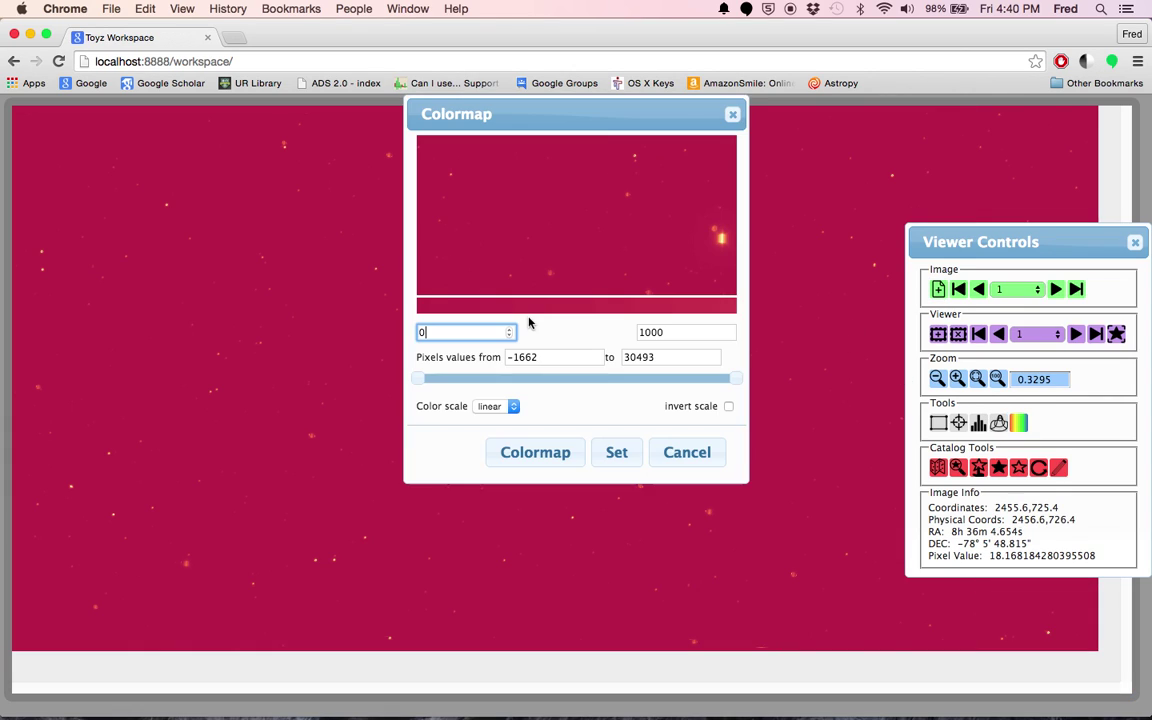
drag(548, 359, 478, 352)
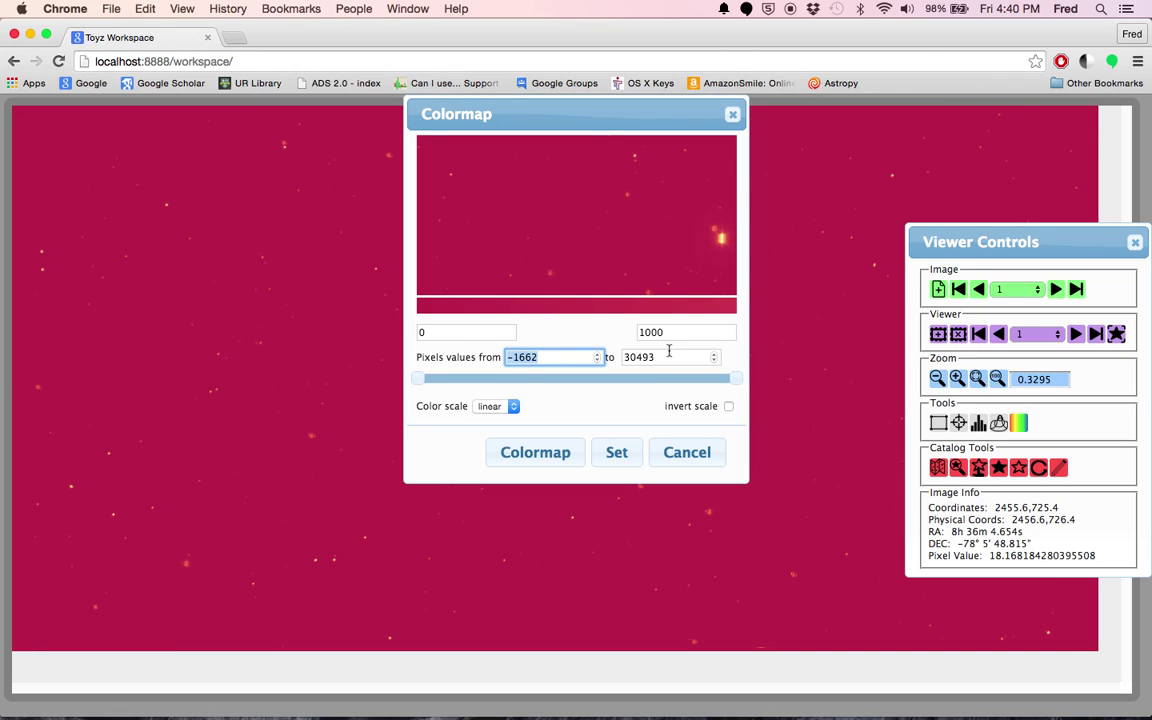
text(0)
key(Tab)
text(500)
key(Return)
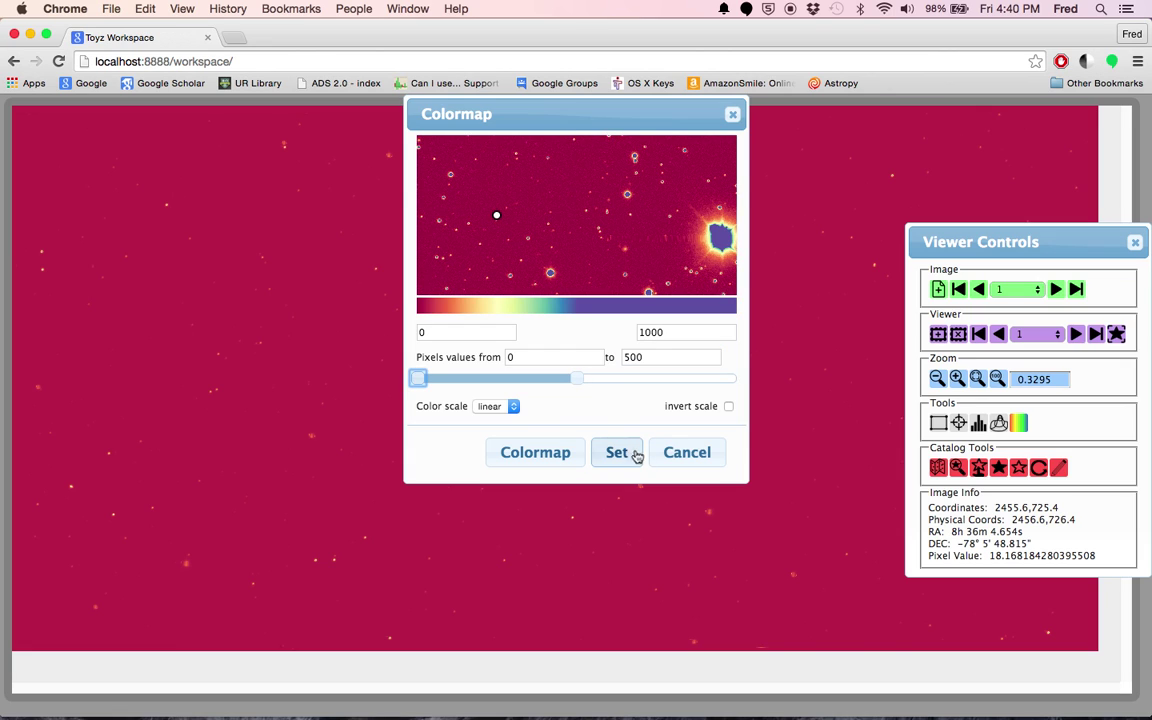
Choose the afmhot colormap for the new image and apply the colormap settings
click(522, 453)
scroll(170, 460, down, 10)
click(21, 279)
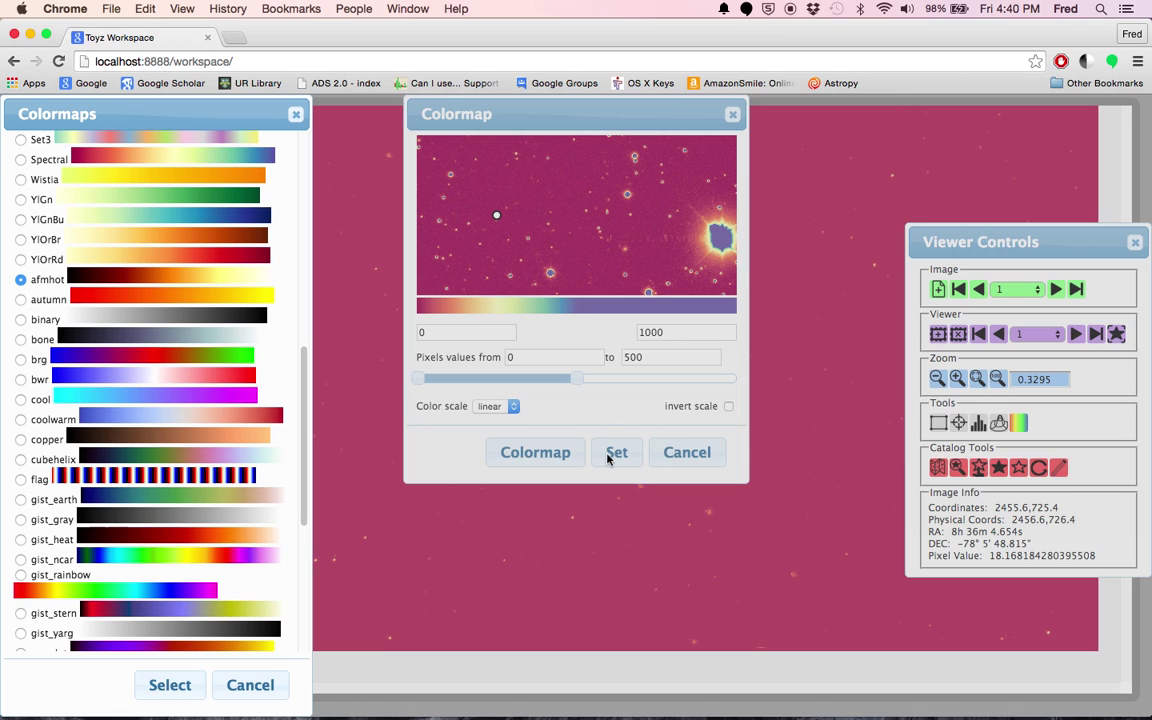
click(190, 690)
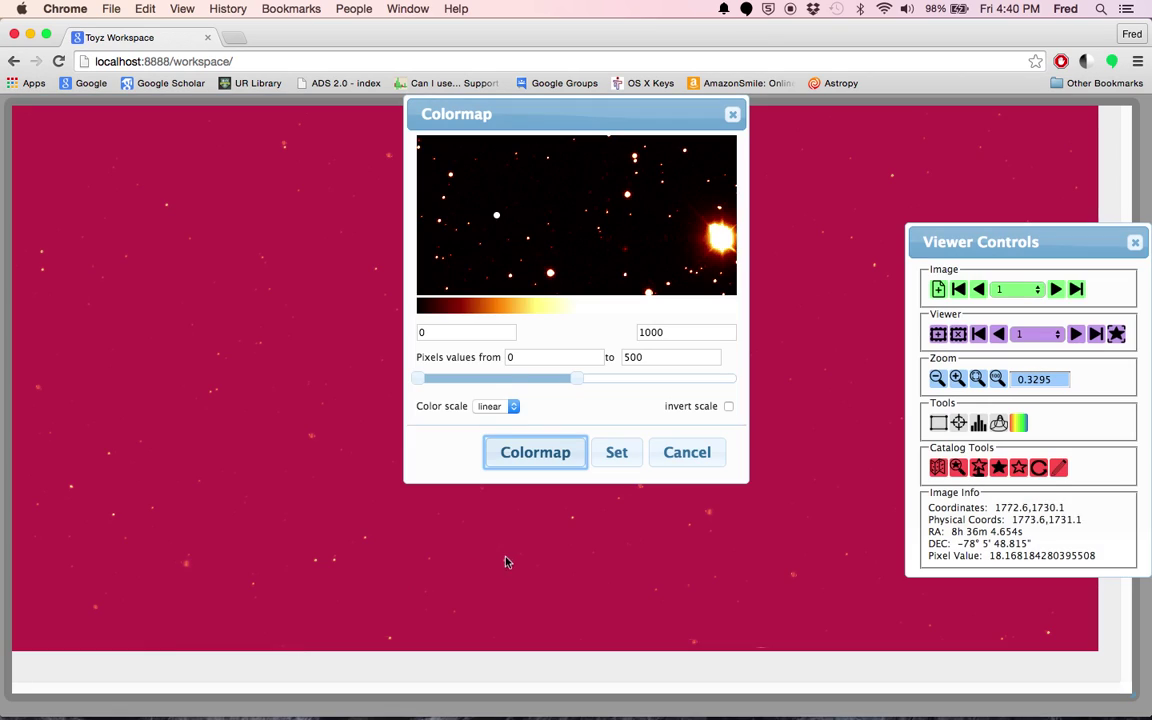
click(616, 454)
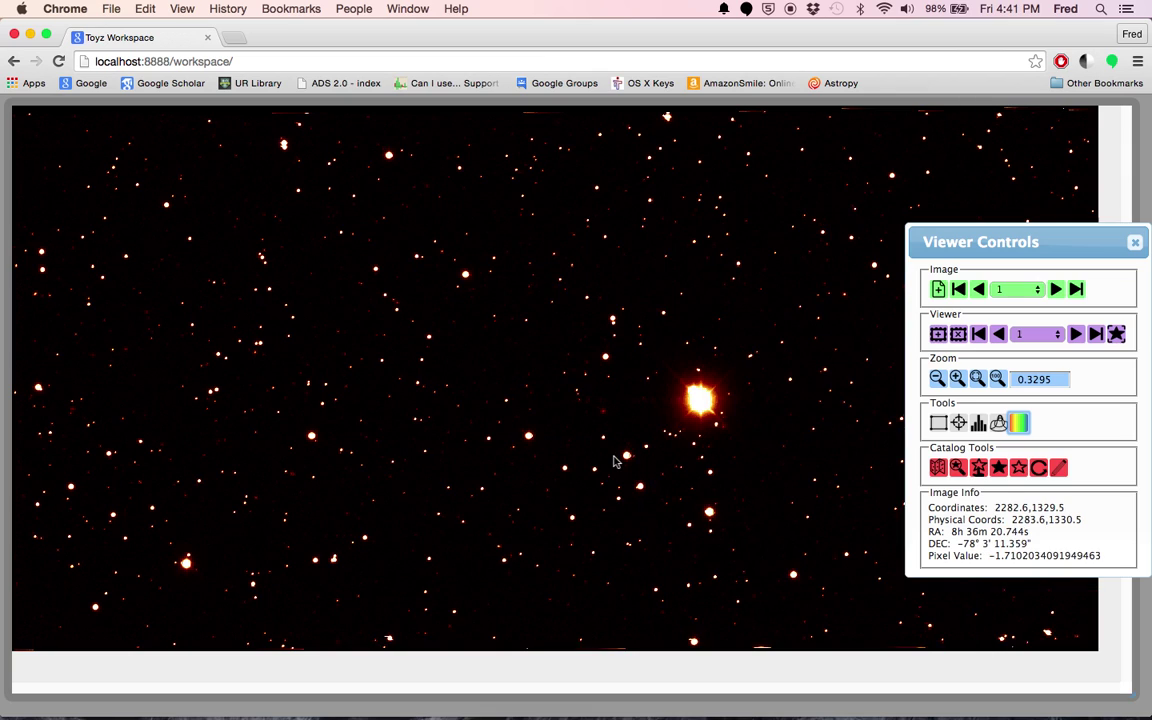
Return to frame 0 and align the images in all frames based on WCS
click(1076, 335)
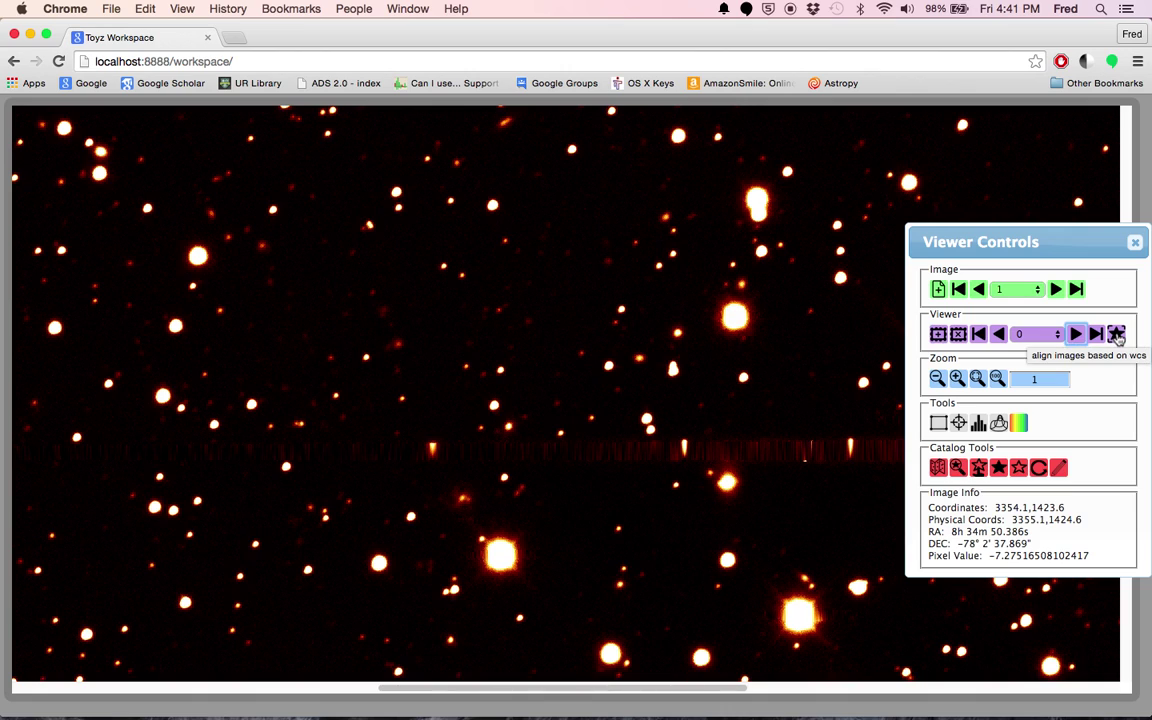
click(1117, 337)
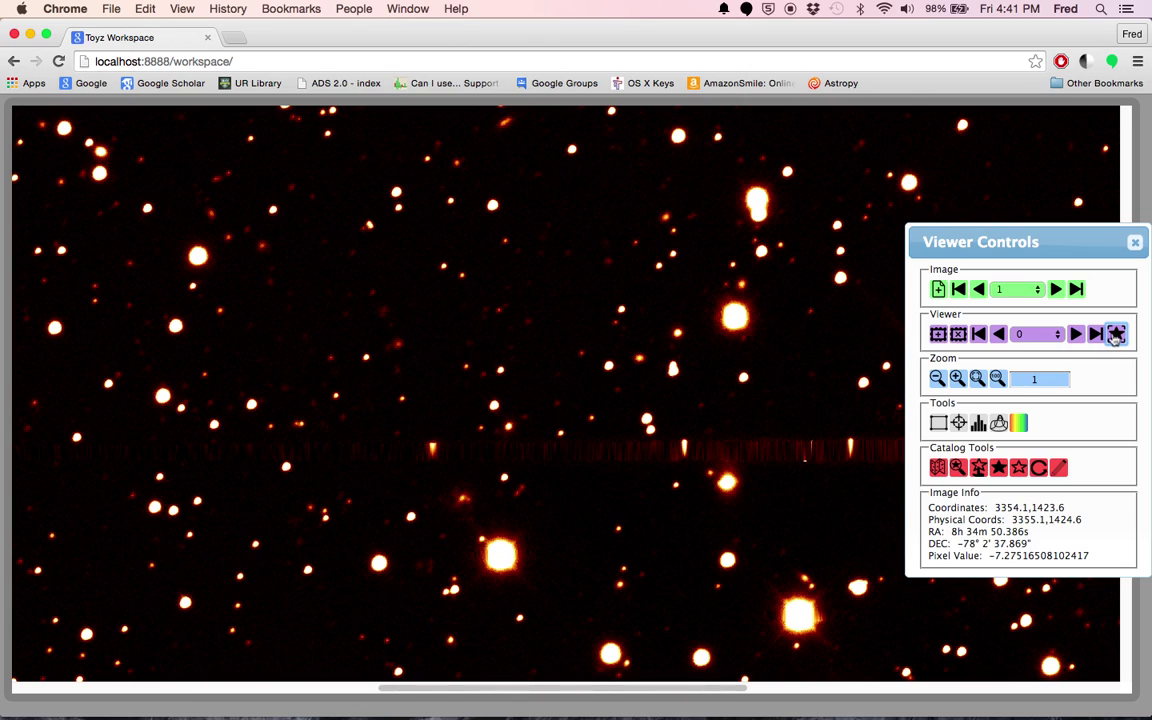
Blink repeatedly between frames 0 and 1 to compare the stars in the two aligned images
click(1084, 334)
click(1081, 334)
click(1078, 335)
click(1077, 334)
click(1077, 334)
click(1077, 334)
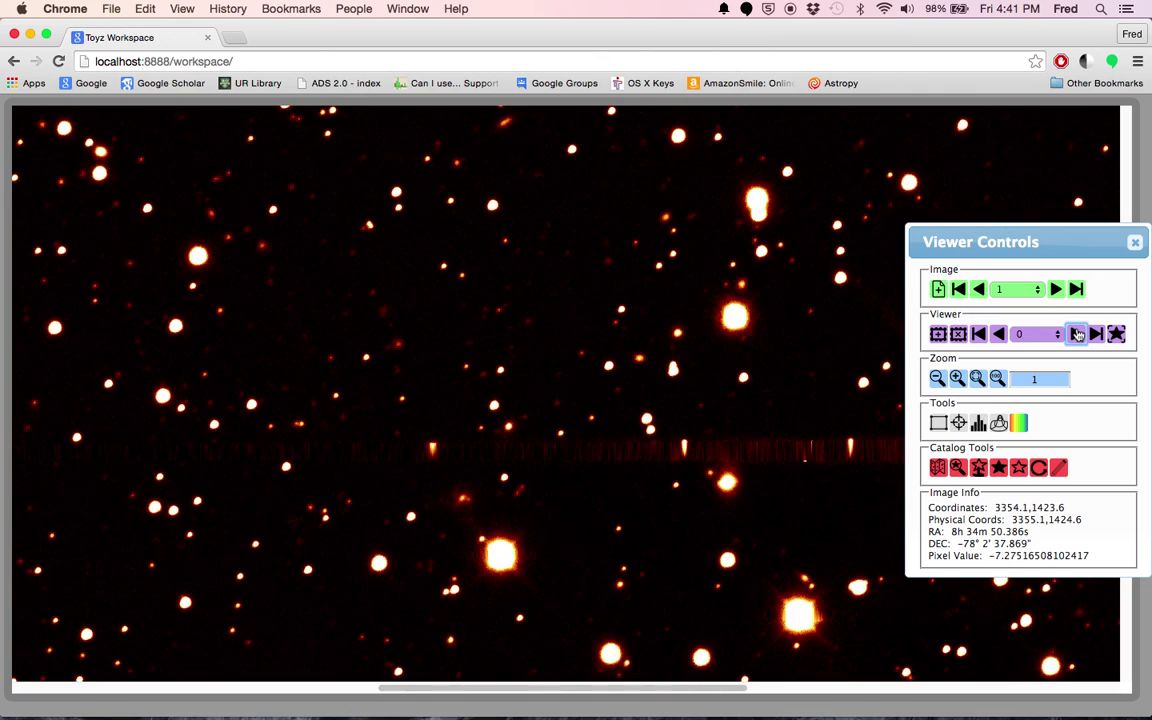
click(1077, 334)
click(1077, 334)
click(1077, 334)
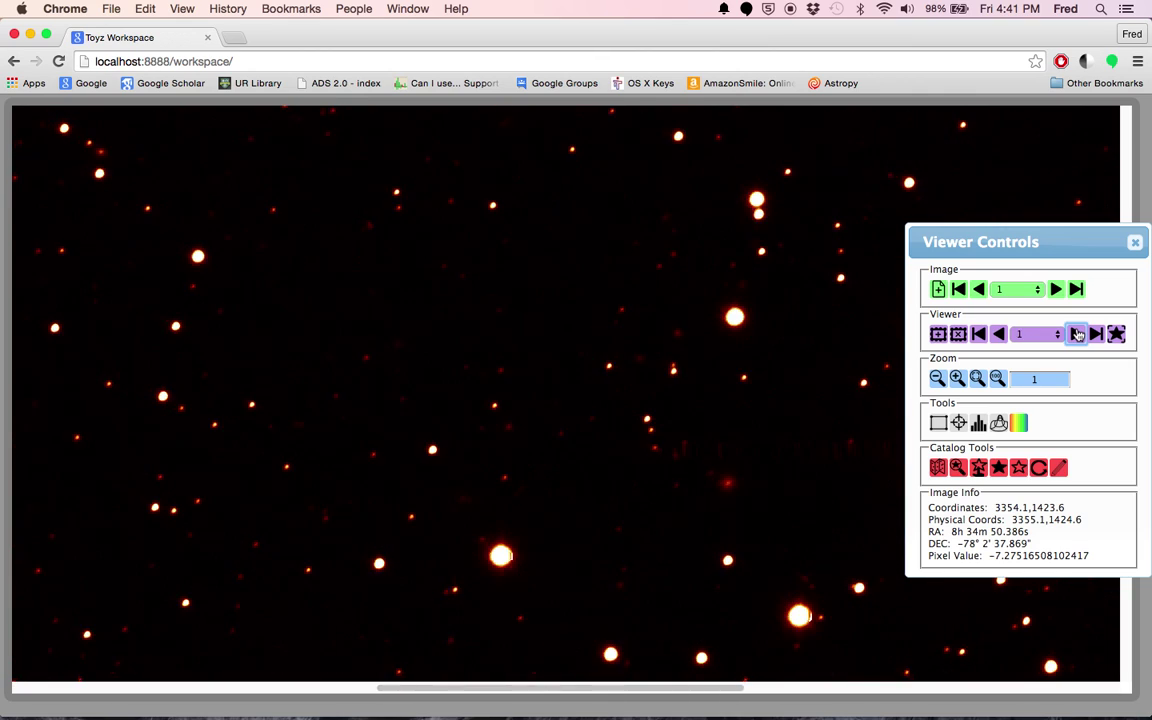
click(1077, 334)
click(1077, 334)
click(1077, 334)
click(1077, 334)
click(1077, 334)
click(1077, 334)
click(1077, 334)
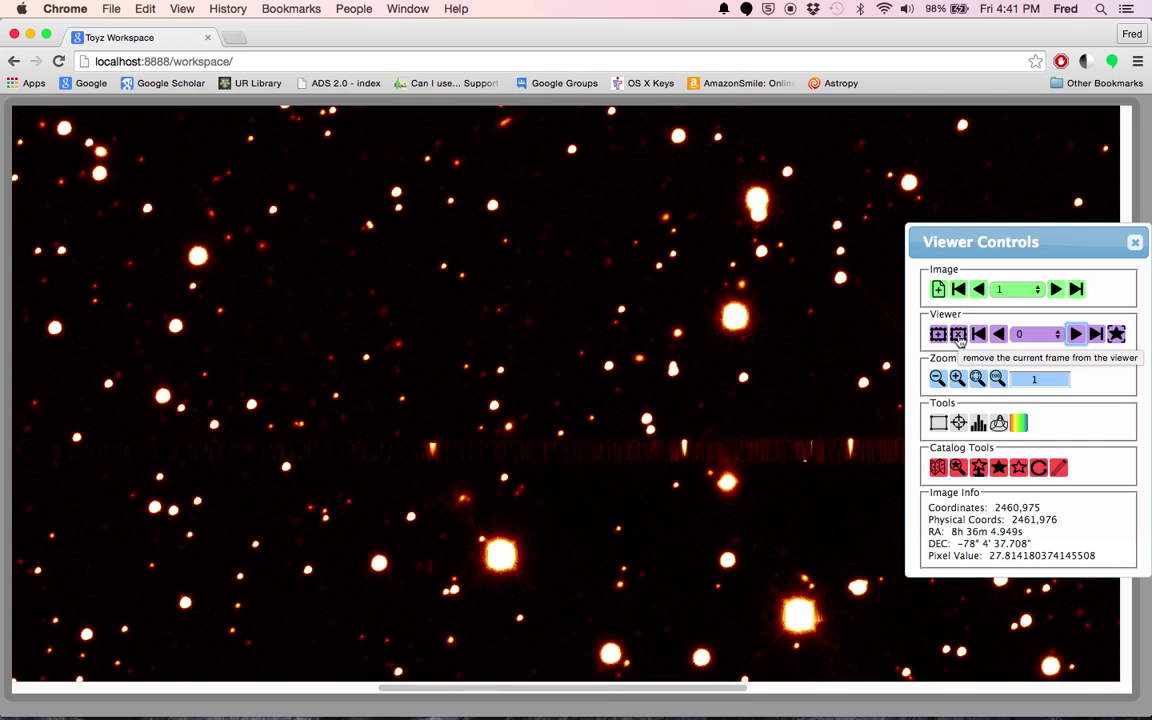
Look through the FITS file's list of images, then step forward to image 3 in frame 0
click(1015, 289)
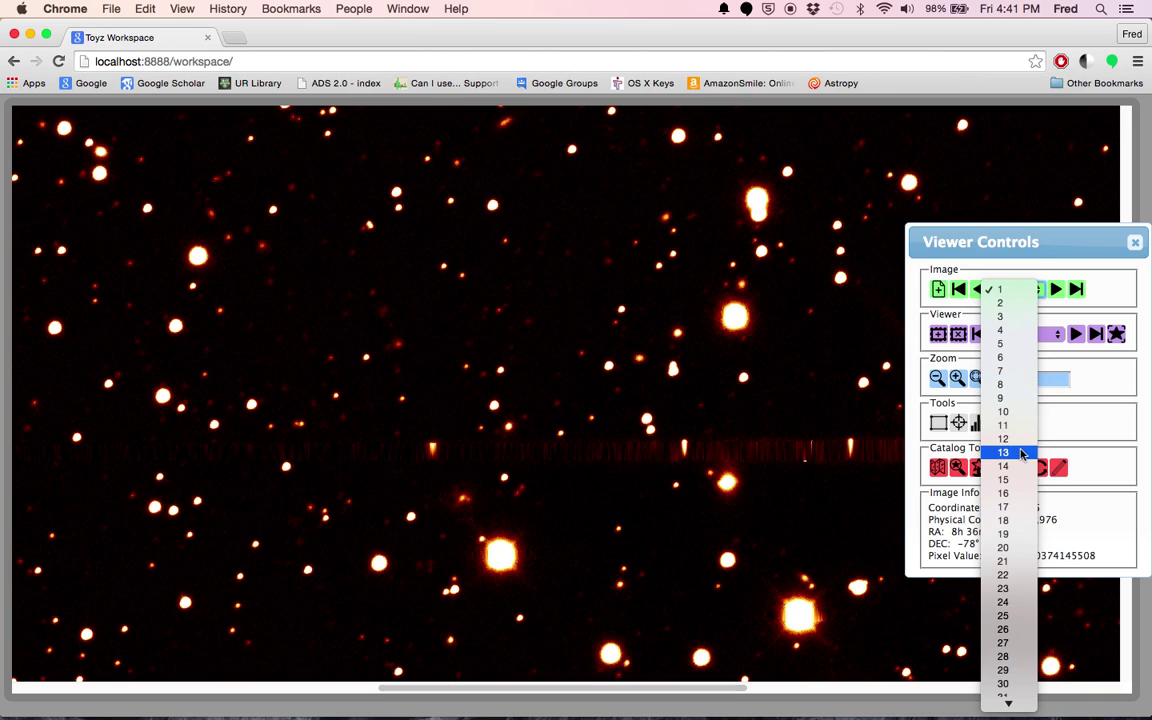
scroll(1021, 453, down, 10)
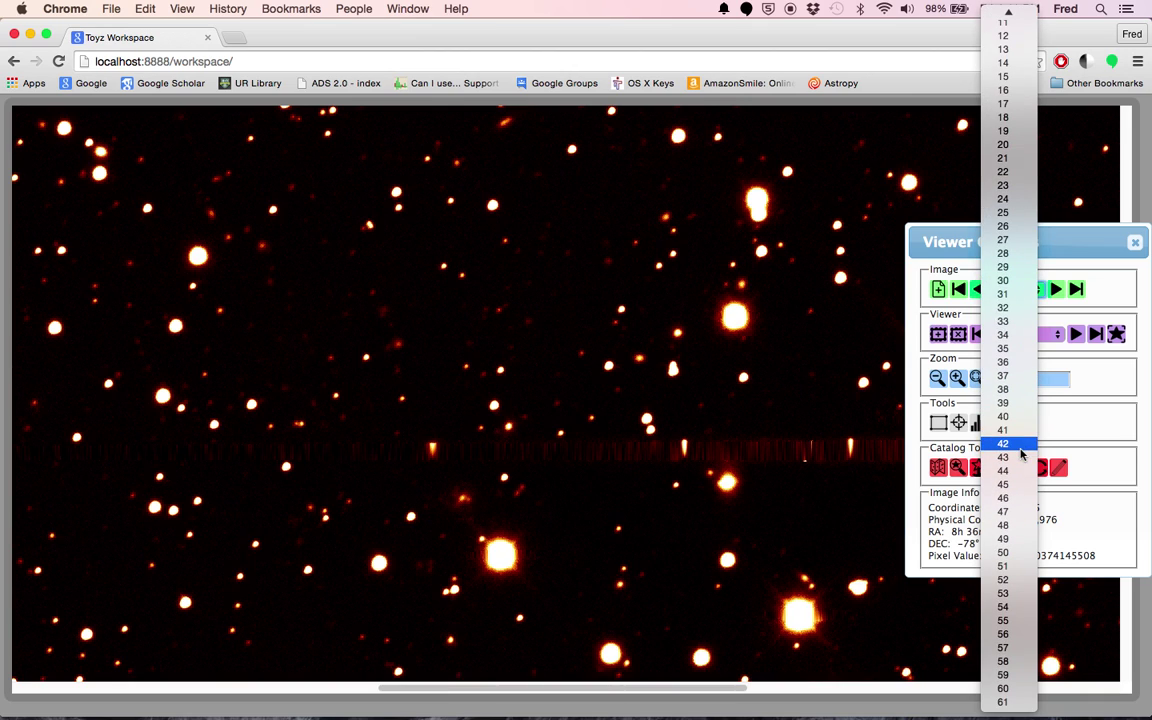
click(1015, 409)
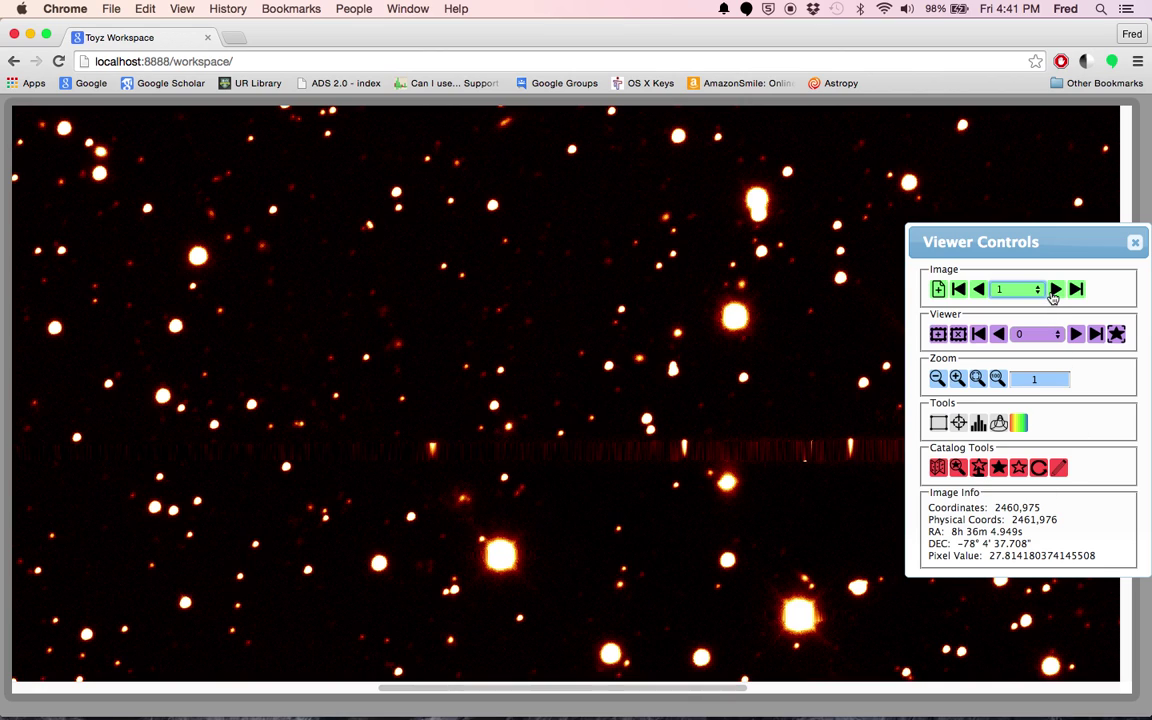
click(1055, 289)
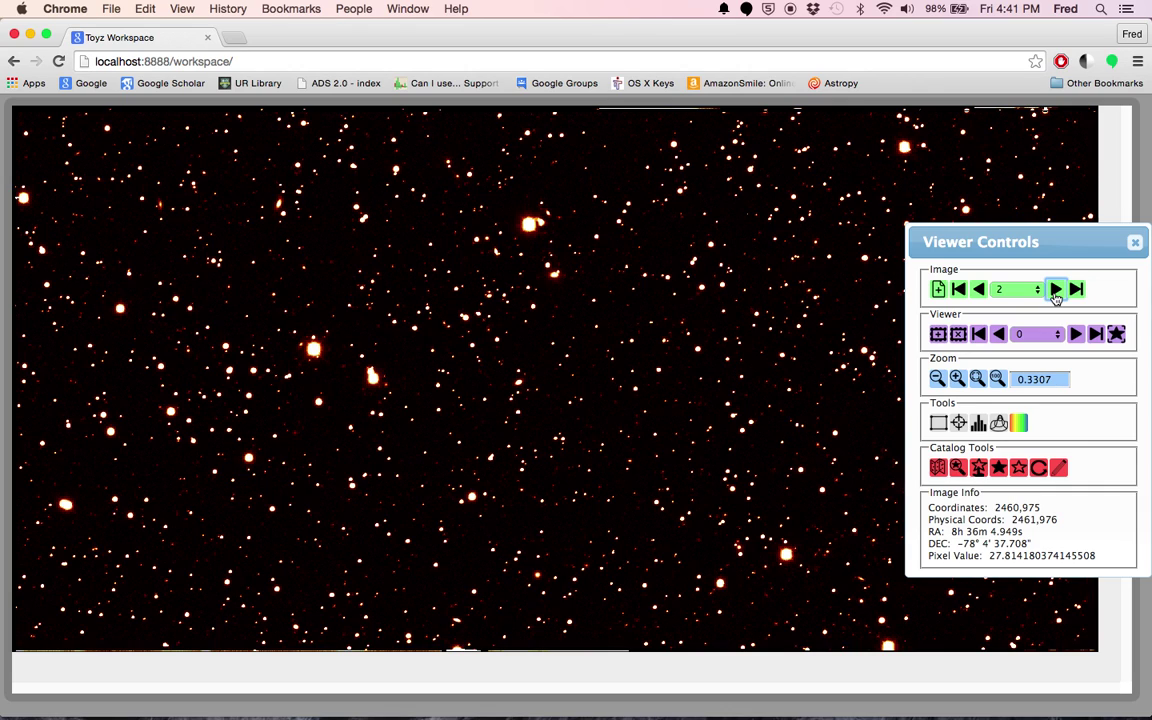
click(1055, 289)
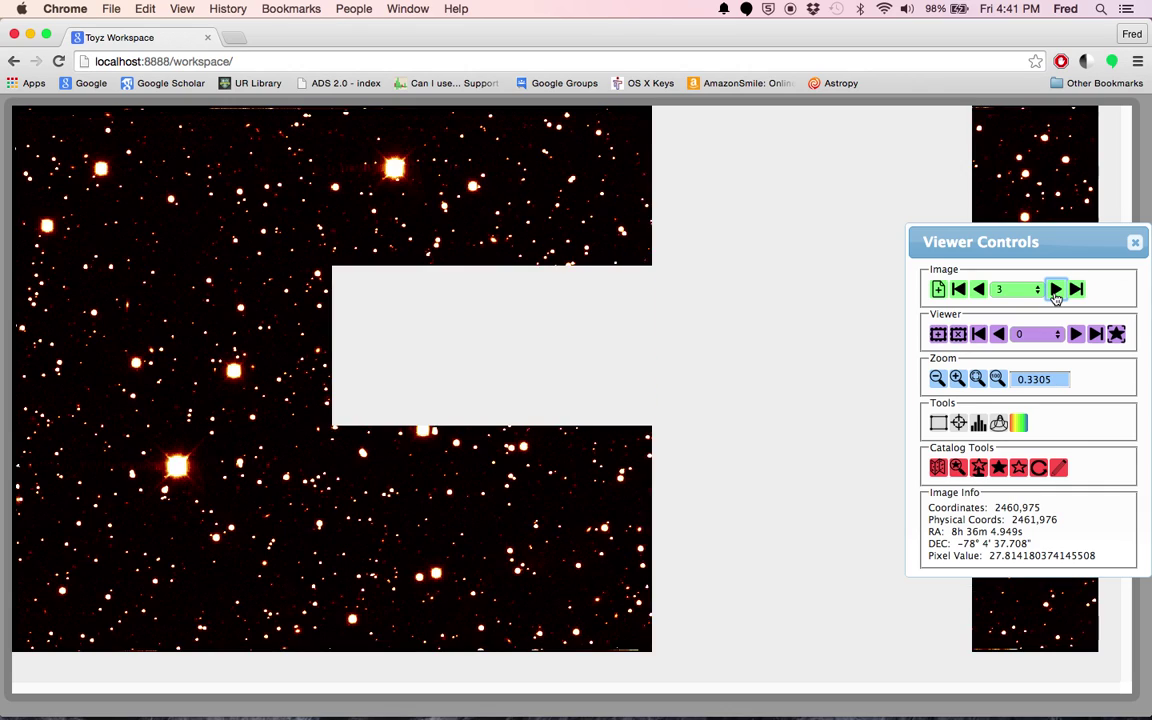